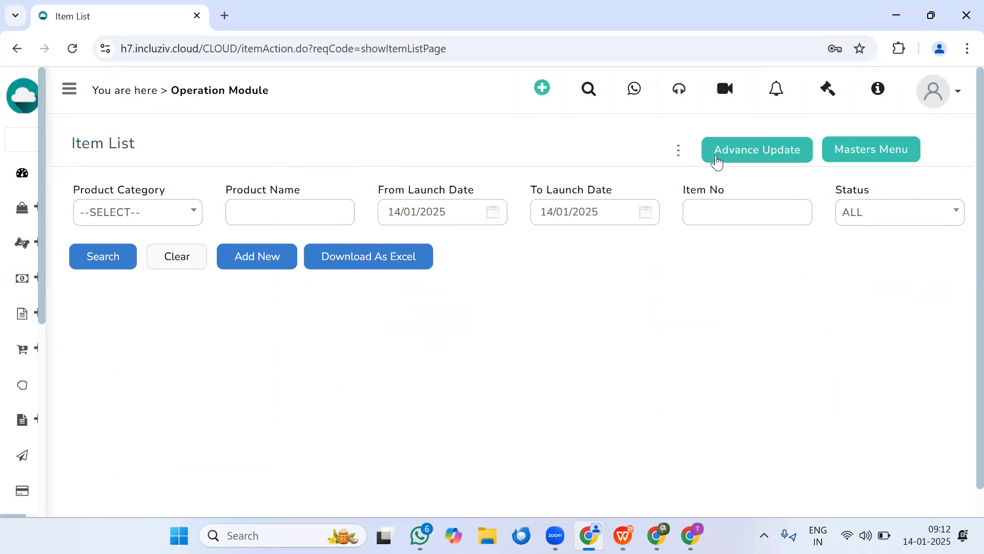
# - Start a new item and set its product category to FABRICS
pyautogui.click(265, 257)
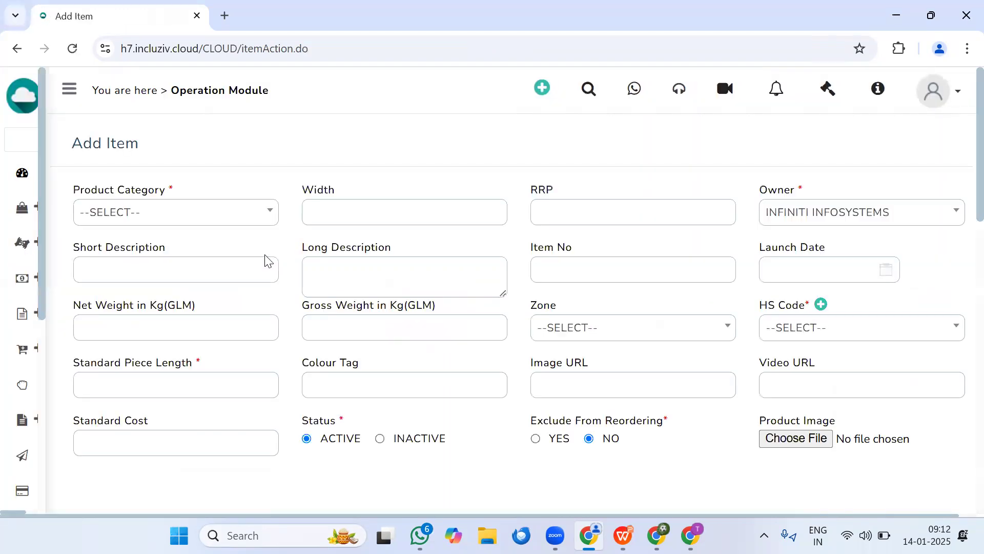
pyautogui.click(212, 211)
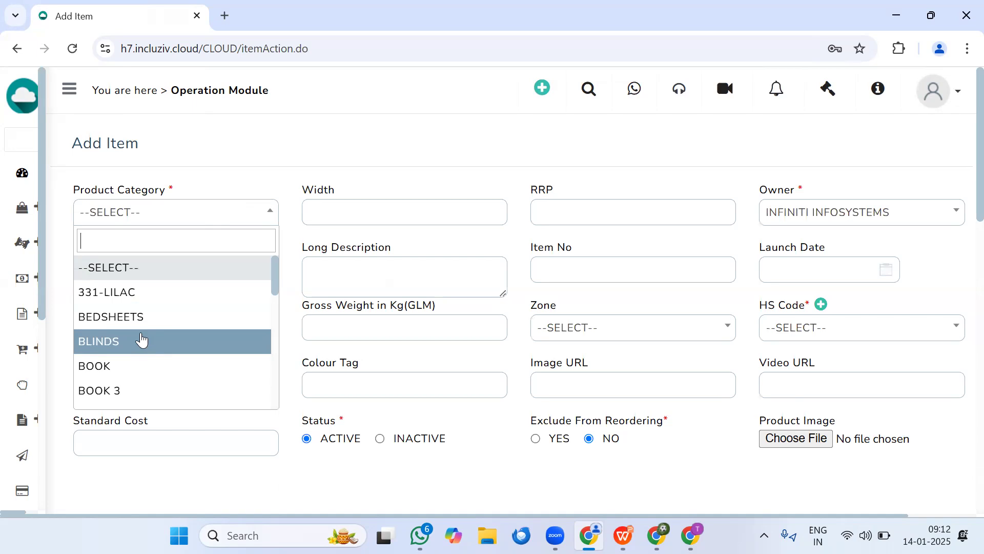
pyautogui.write('fab')
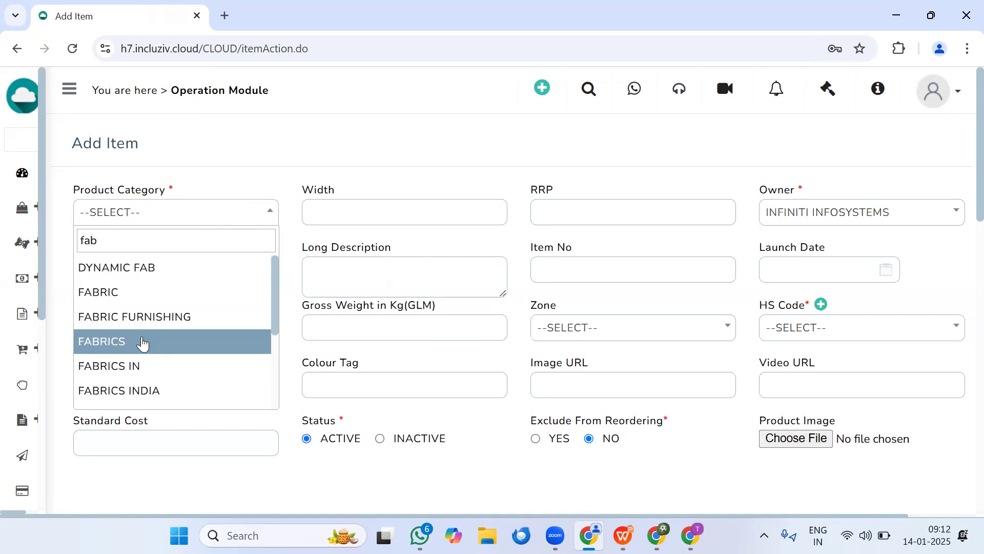
pyautogui.click(152, 342)
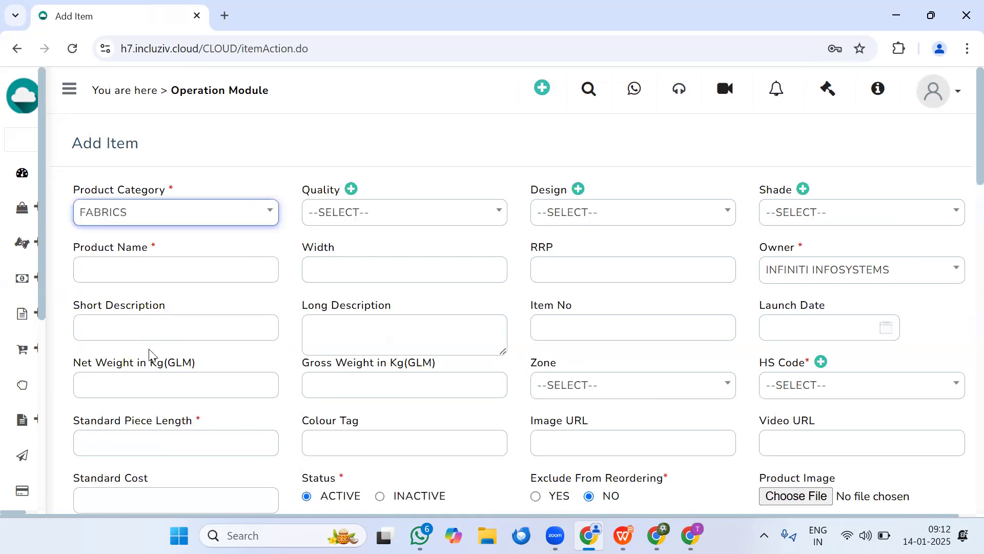
pyautogui.click(336, 220)
pyautogui.click(371, 334)
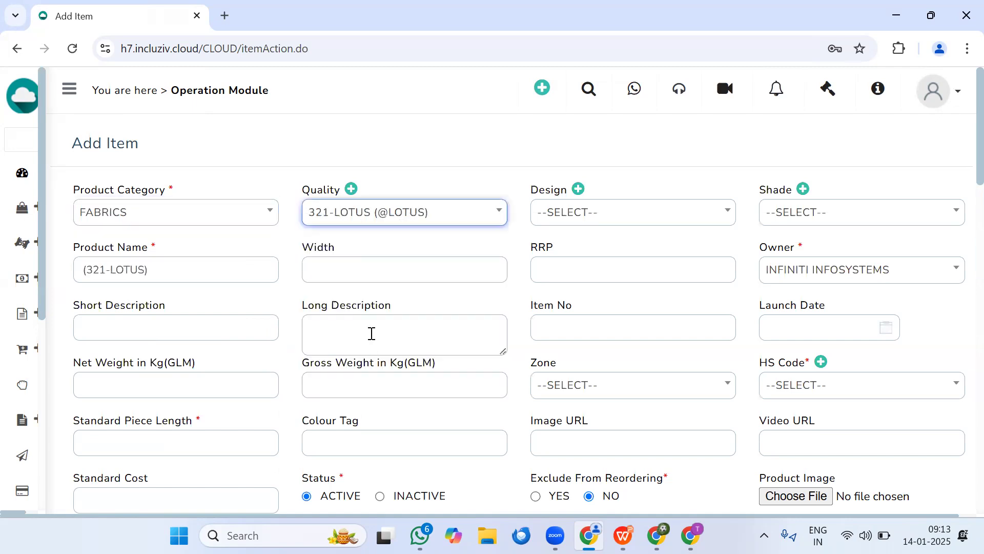
pyautogui.click(373, 209)
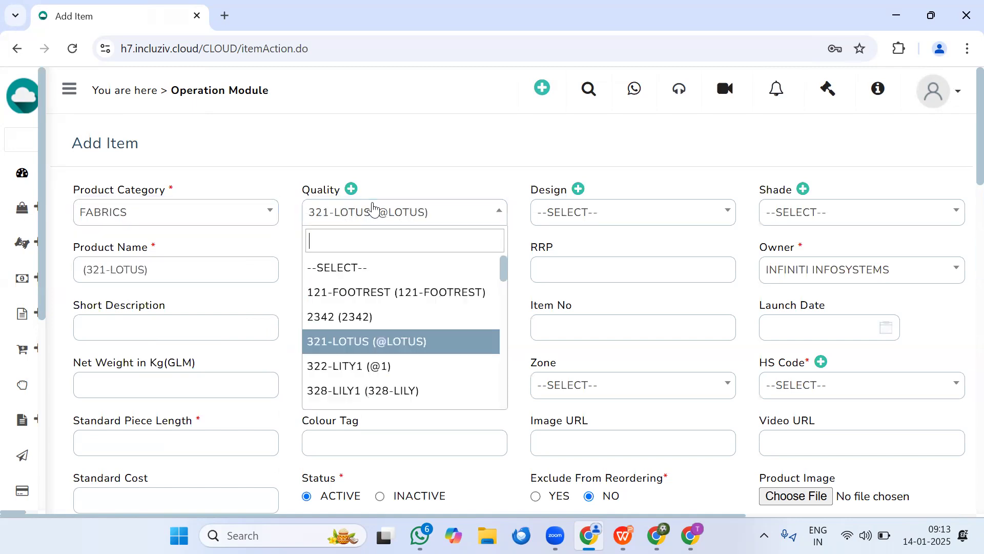
# - Create a new quality named CASIO from the item form
pyautogui.click(351, 189)
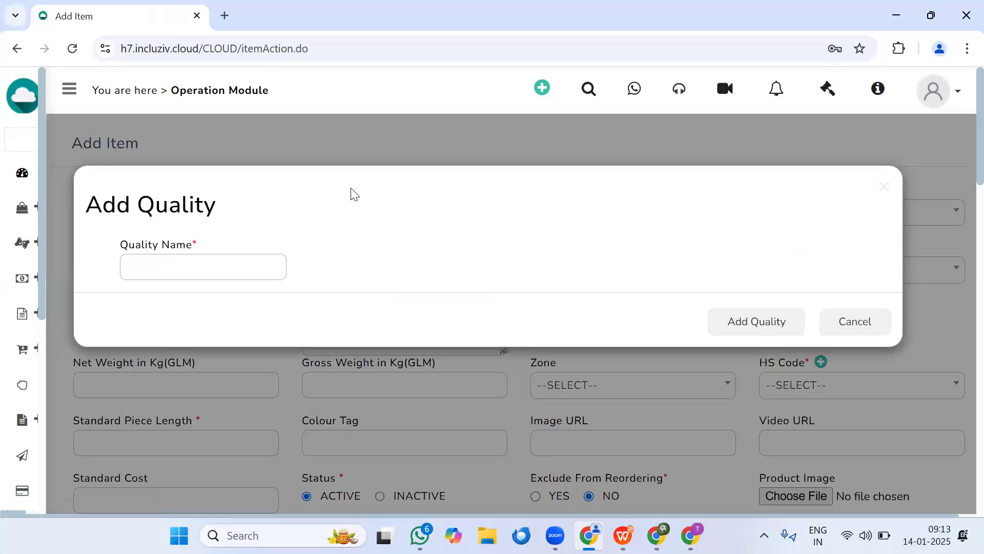
pyautogui.click(254, 269)
pyautogui.write('co')
pyautogui.press('BackSpace')
pyautogui.press('BackSpace')
pyautogui.press('capslock')
pyautogui.write('CA')
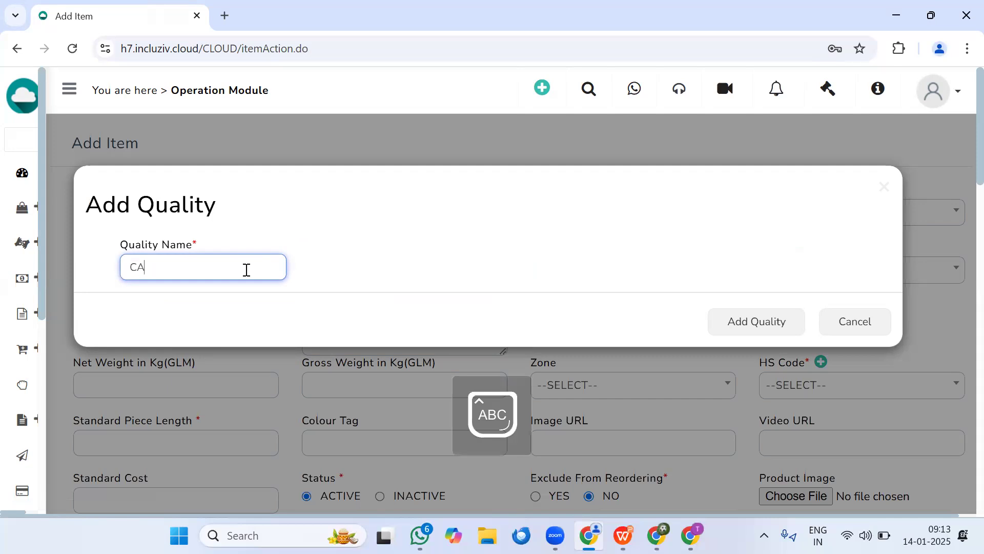
pyautogui.write('SIO')
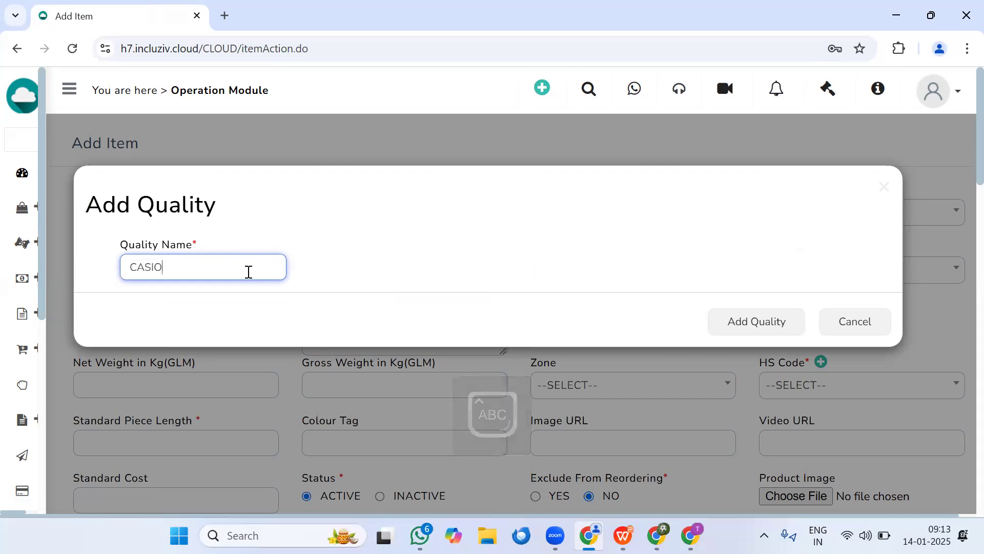
pyautogui.click(757, 323)
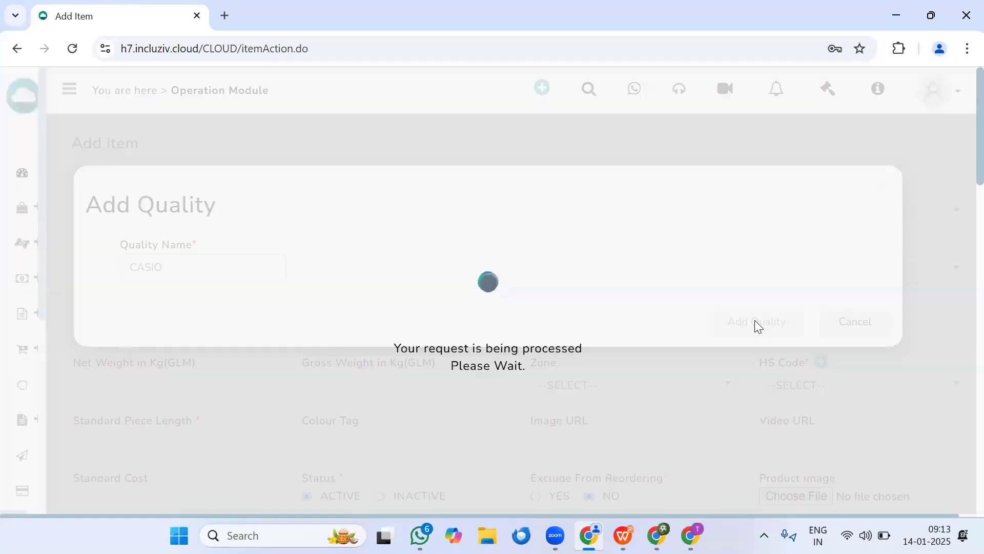
# - Select CASIO (CASIO) as the item's quality
pyautogui.click(453, 222)
pyautogui.write('CAS')
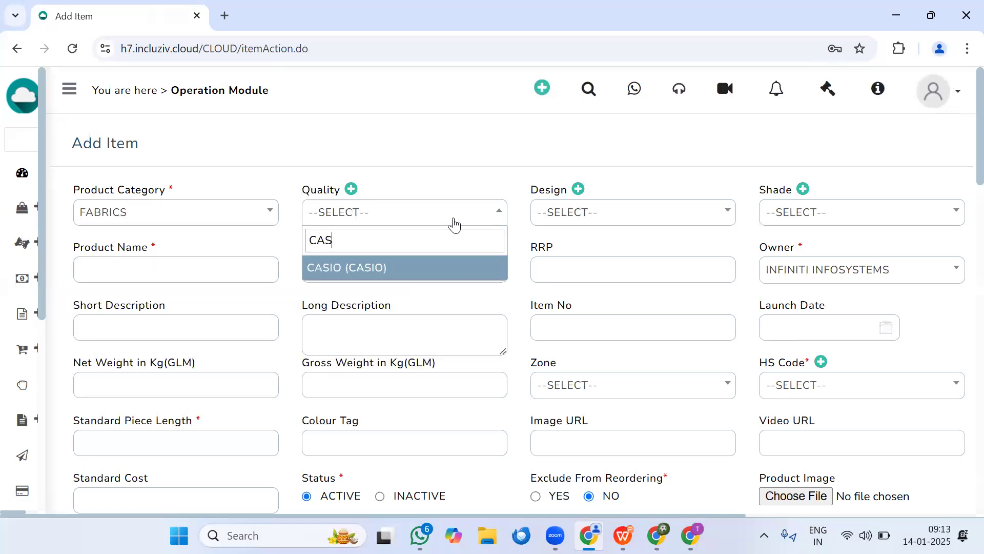
pyautogui.click(429, 268)
# - Set the item's design to 1 (1) and its shade to BLACK (BLACK)
pyautogui.click(602, 220)
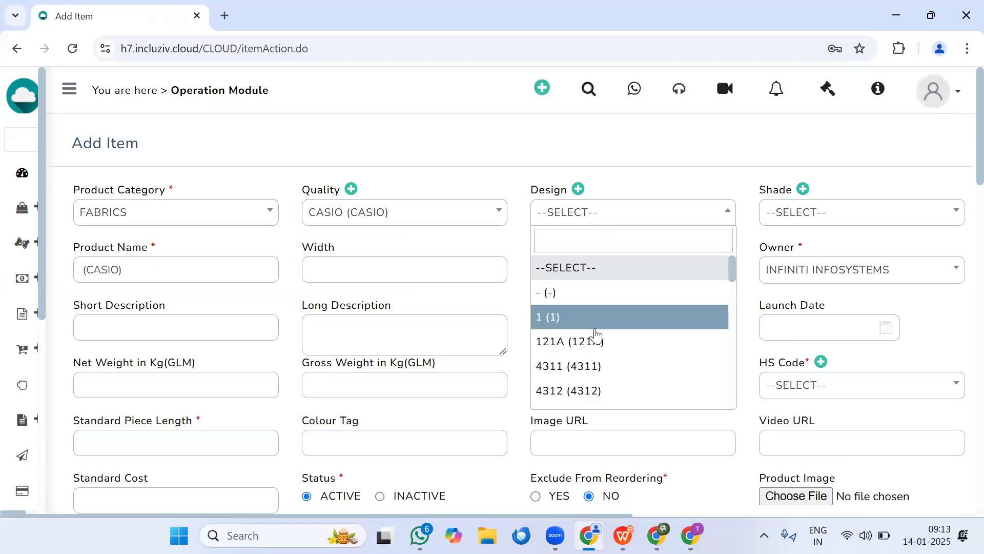
pyautogui.click(598, 324)
pyautogui.click(840, 225)
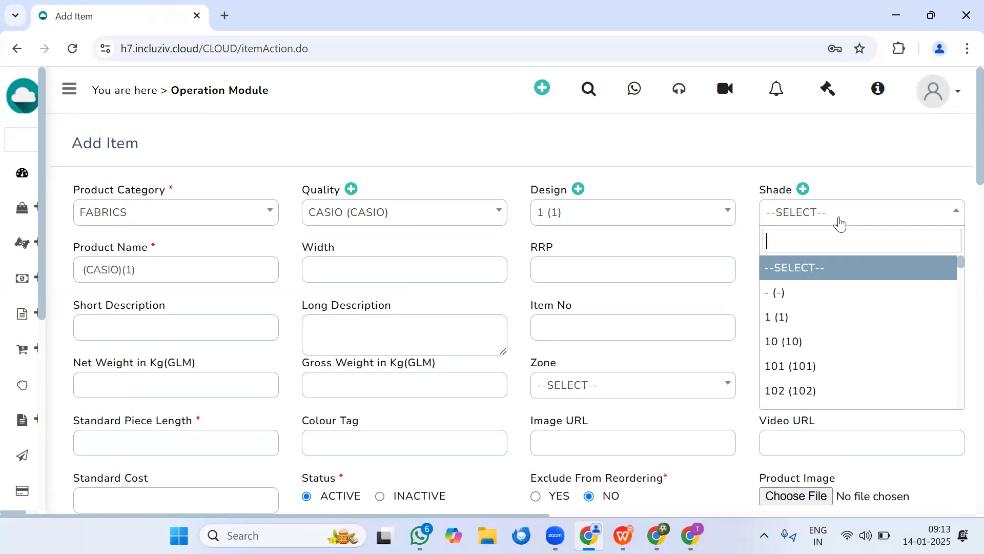
pyautogui.write('BL')
pyautogui.press('Return')
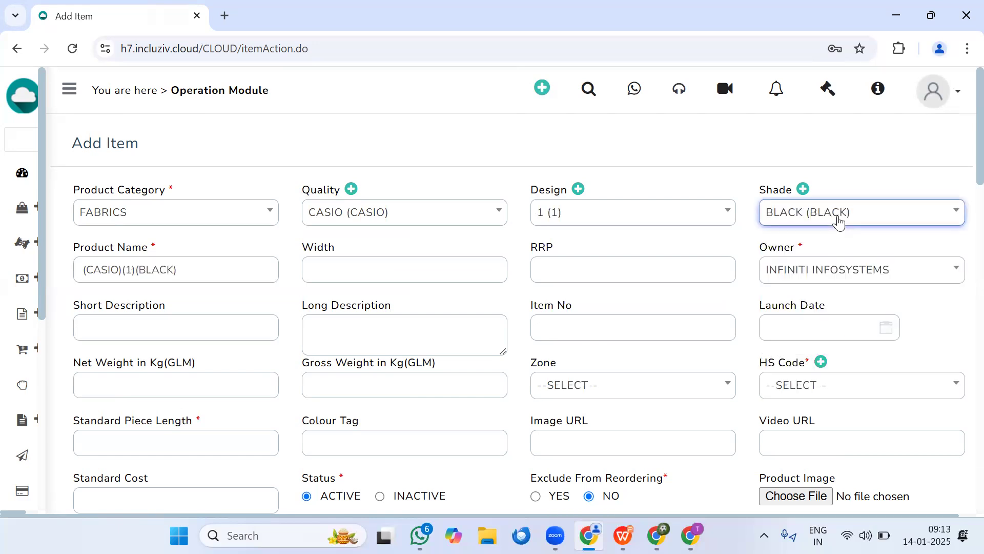
# - Remove the design part "(1)" from the product name, leaving (CASIO)(BLACK)
pyautogui.moveTo(85, 268); pyautogui.dragTo(189, 272)
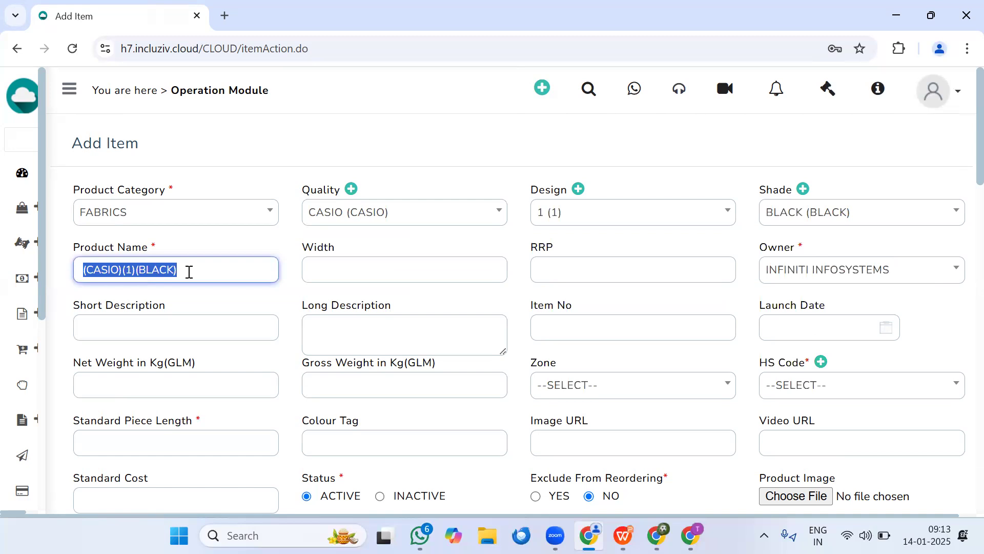
pyautogui.click(133, 269)
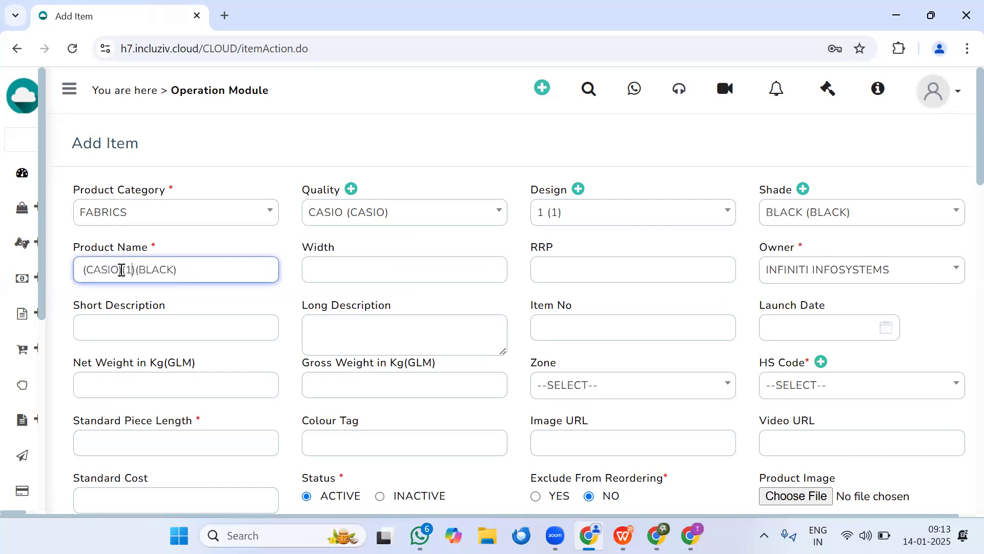
pyautogui.moveTo(122, 270); pyautogui.dragTo(137, 272)
pyautogui.click(137, 273)
pyautogui.press('BackSpace')
pyautogui.press('BackSpace')
pyautogui.press('BackSpace')
# - Set the item's HS code to 83024200 and its standard piece length to 60
pyautogui.scroll(-1, 661, 389)
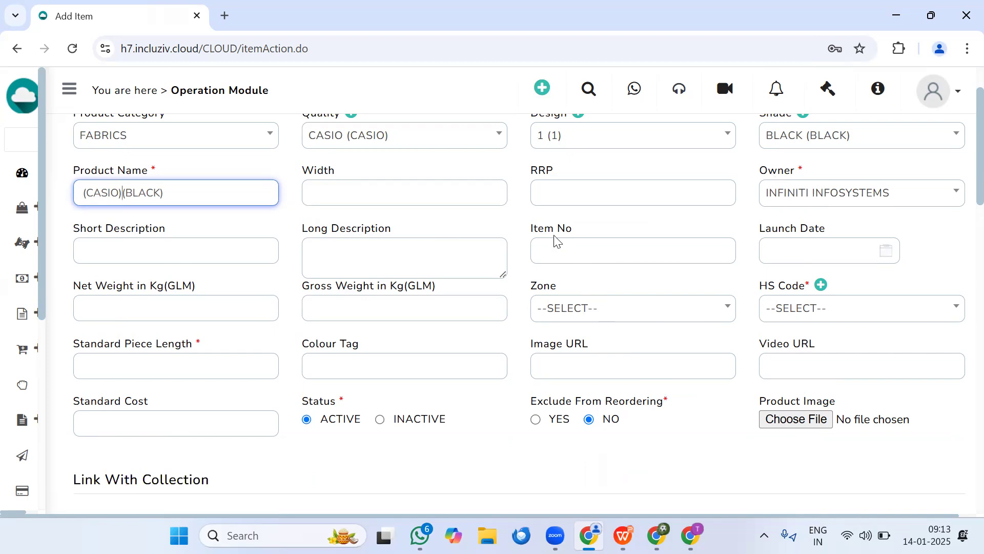
pyautogui.moveTo(531, 226); pyautogui.dragTo(588, 231)
pyautogui.click(583, 246)
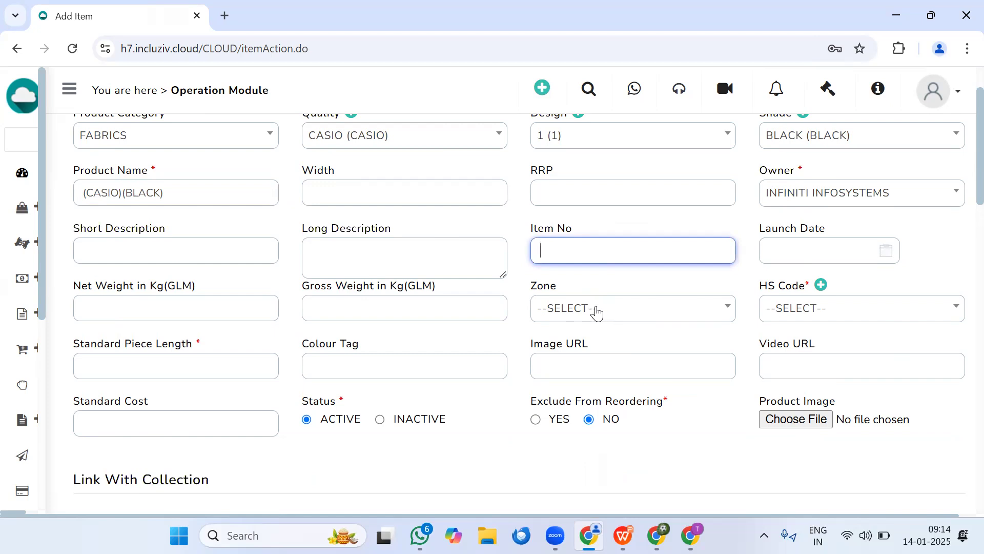
pyautogui.click(807, 311)
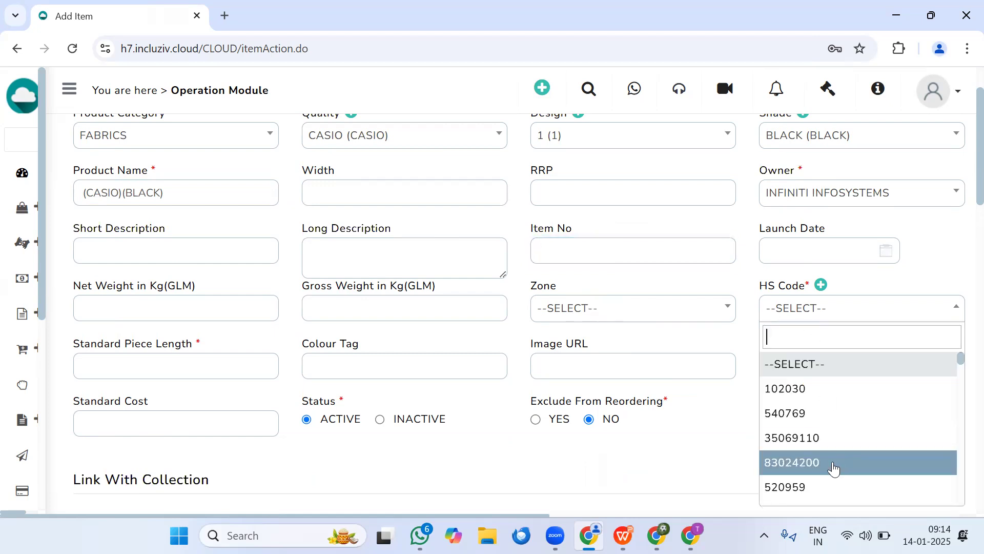
pyautogui.click(830, 462)
pyautogui.click(179, 370)
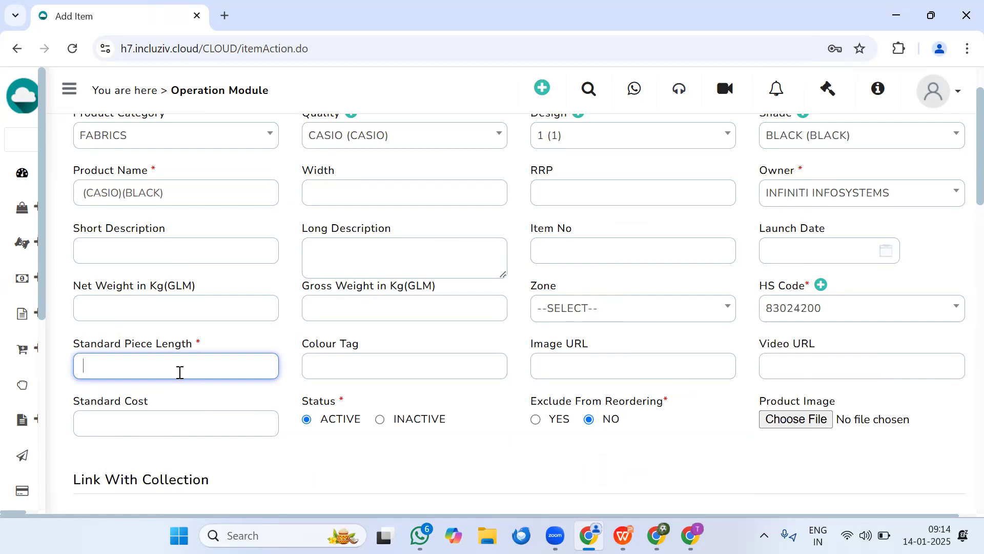
pyautogui.write('60')
# - Set the Exclude From Reordering option to YES for the item
pyautogui.scroll(-3, 257, 294)
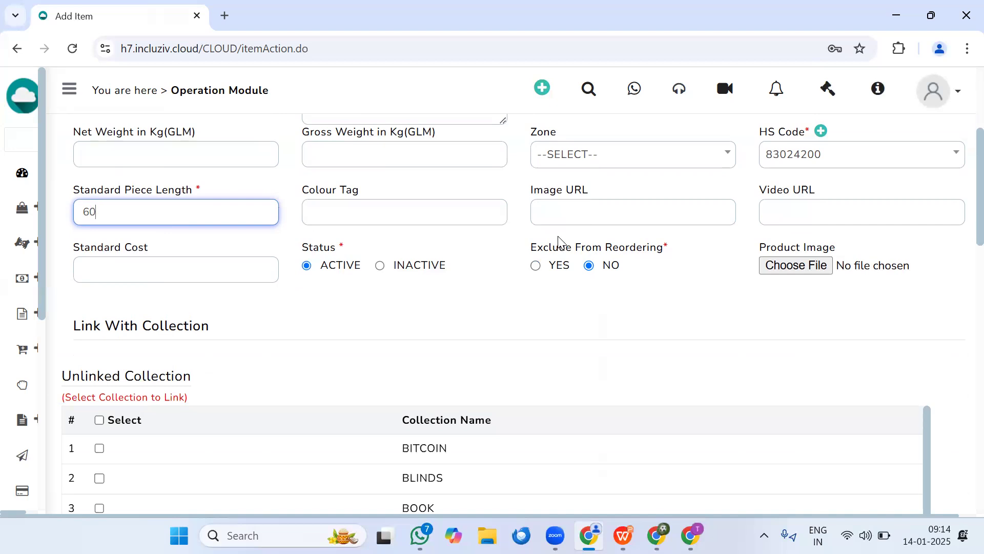
pyautogui.moveTo(538, 247); pyautogui.dragTo(637, 250)
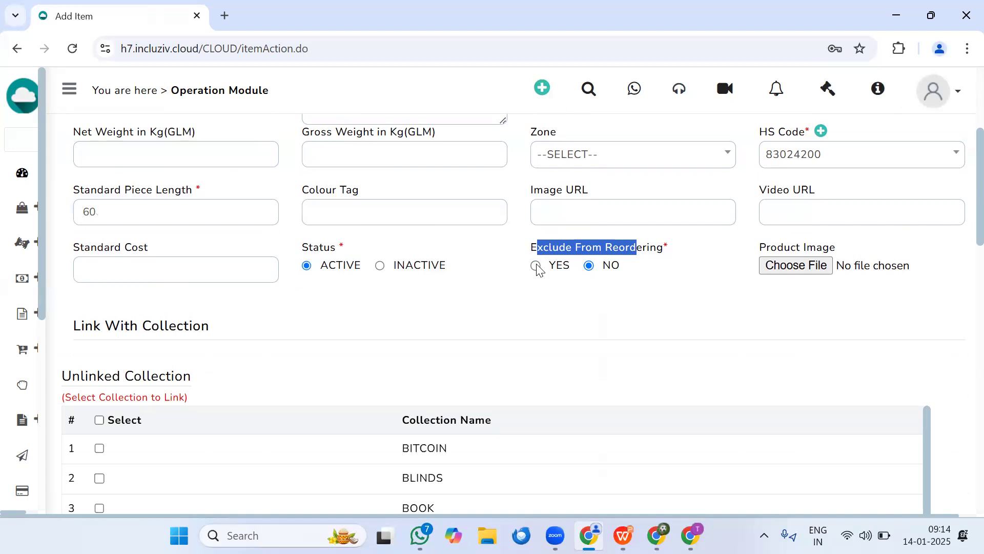
pyautogui.click(536, 267)
# - In Vendor Linking, choose the vendor ASHNEET ENTERPRISES(142) and set the vendor product name to AERO-BLACK
pyautogui.scroll(-15, 585, 230)
pyautogui.scroll(5, 576, 266)
pyautogui.scroll(3, 335, 331)
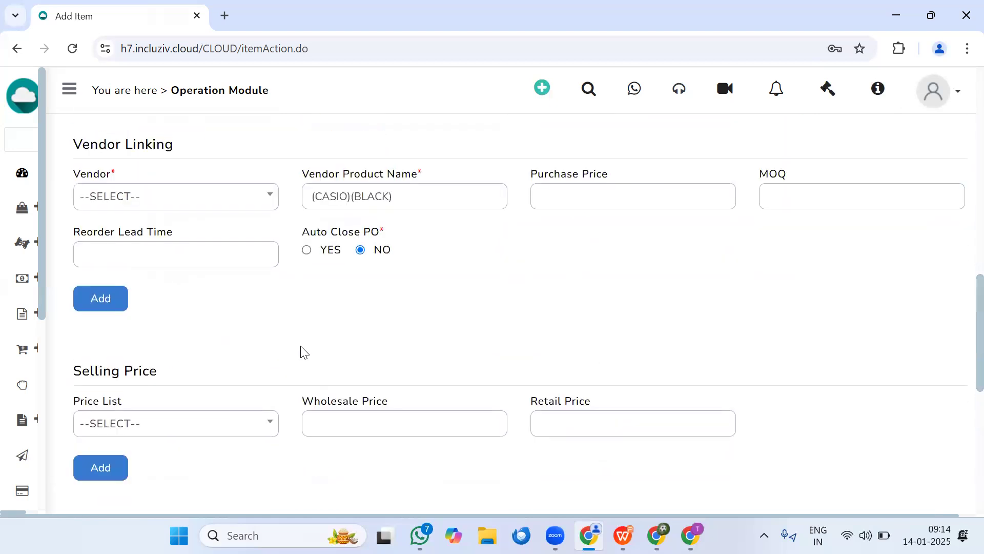
pyautogui.click(192, 208)
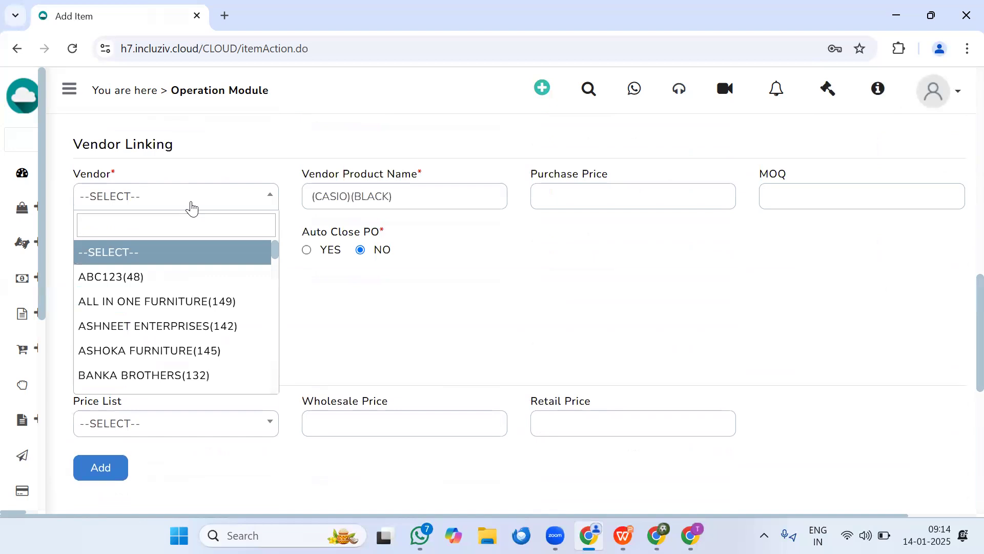
pyautogui.click(197, 326)
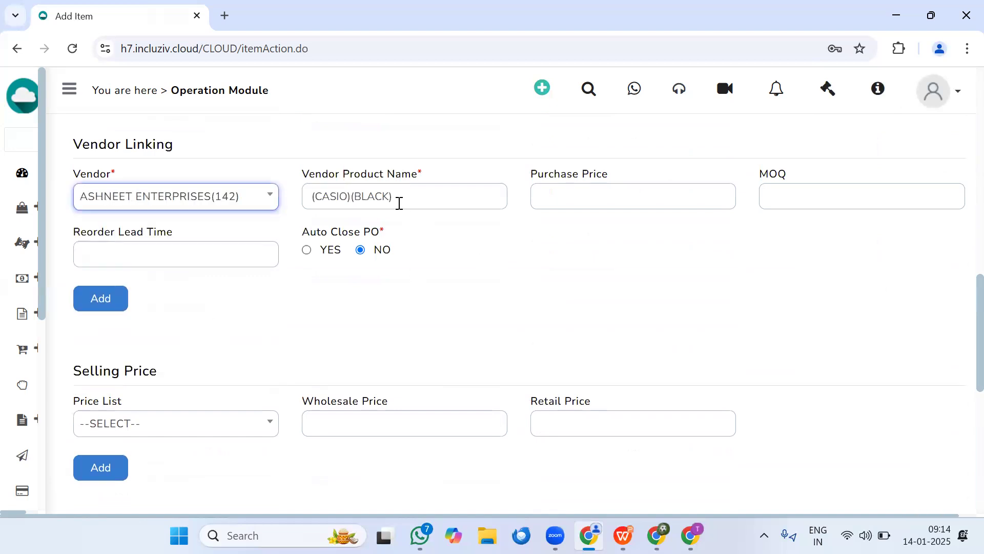
pyautogui.moveTo(399, 204); pyautogui.dragTo(268, 198)
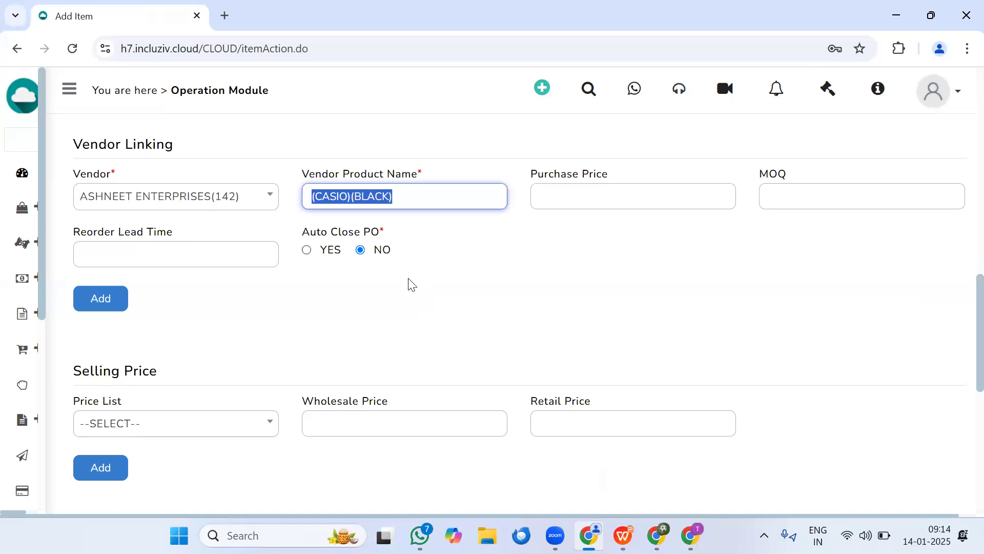
pyautogui.write('AER')
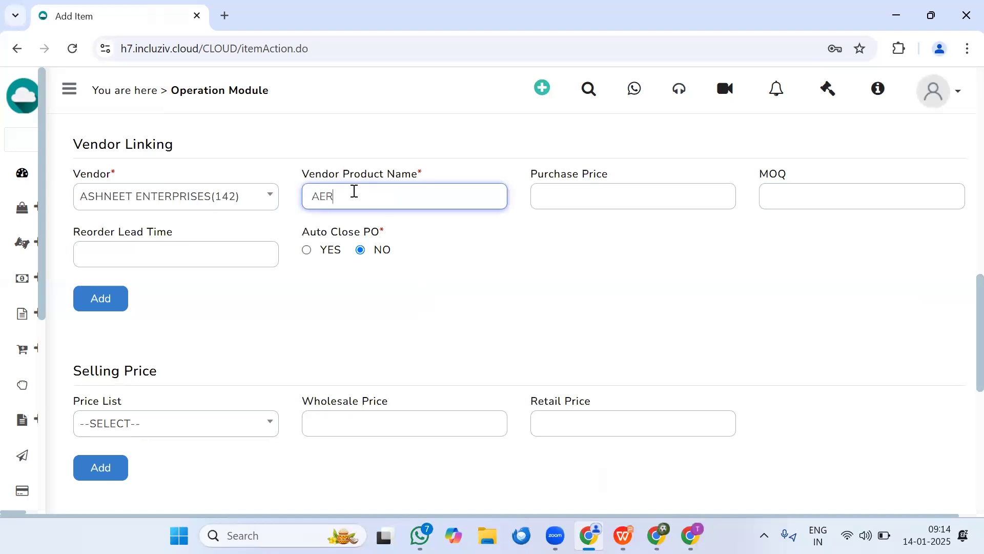
pyautogui.write('O-BLACK')
# - Set the vendor's purchase price to 178, MOQ to 1 and reorder lead time to 30
pyautogui.click(542, 201)
pyautogui.write('1')
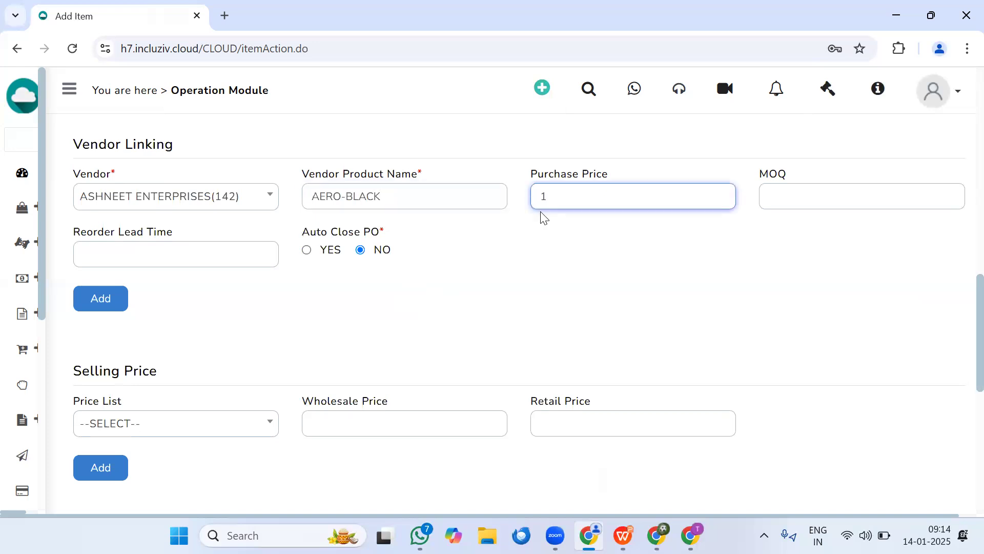
pyautogui.write('78')
pyautogui.press('Tab')
pyautogui.write('1')
pyautogui.press('Tab')
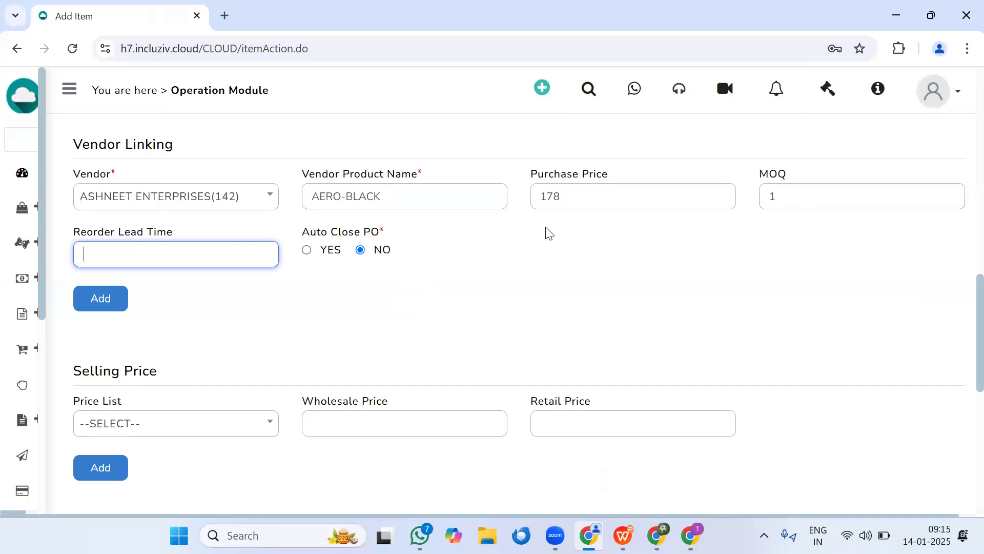
pyautogui.write('30')
# - Leave Auto Close PO set to NO and add the vendor entry to the item
pyautogui.click(306, 250)
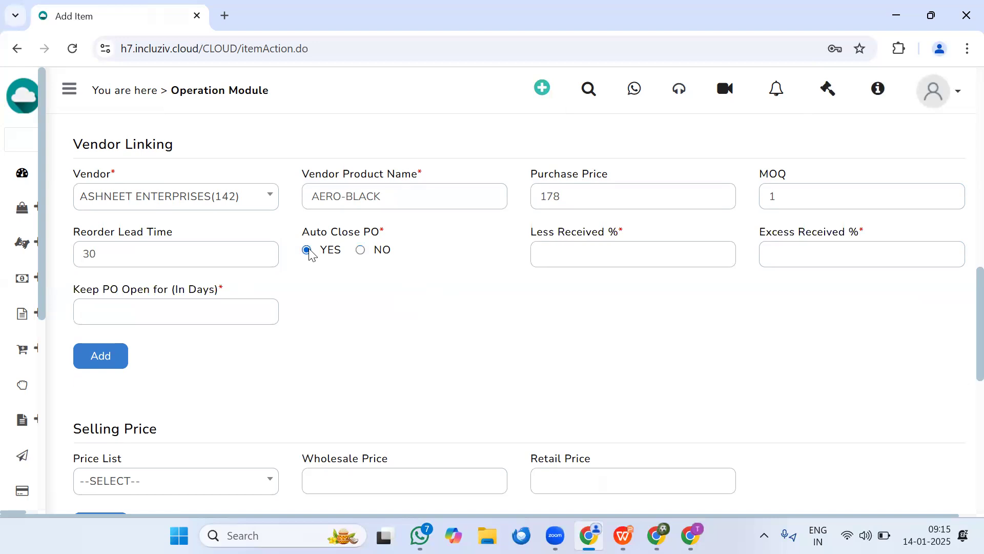
pyautogui.click(361, 250)
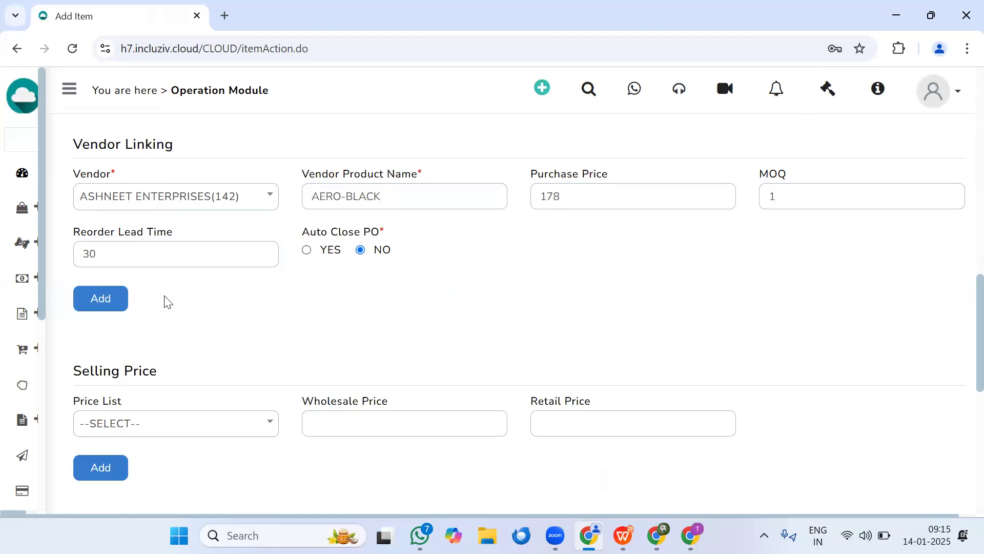
pyautogui.click(107, 307)
# - Under Selling Price, choose STANDARD PRICE LIST and enter a wholesale price of 350 and a retail price of 400
pyautogui.scroll(-3, 133, 329)
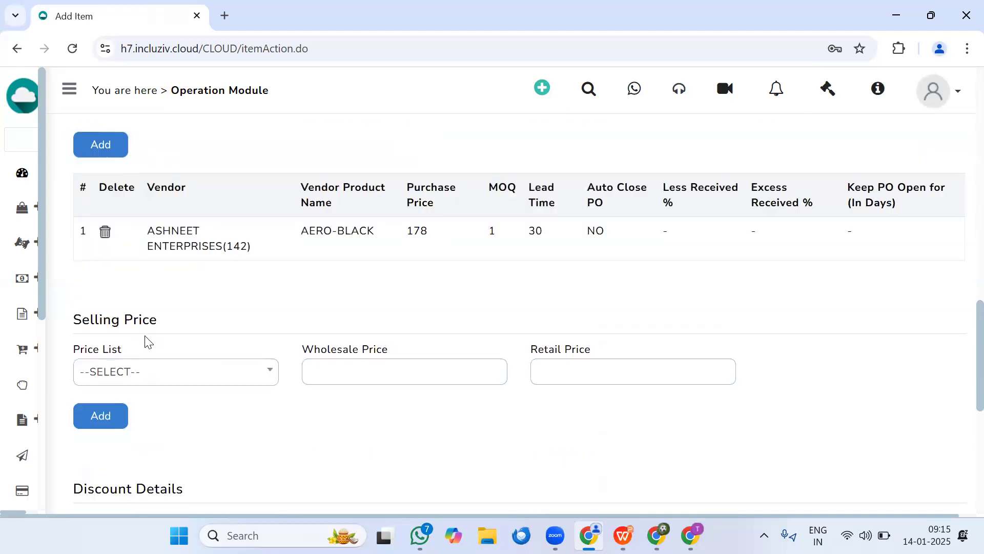
pyautogui.click(160, 379)
pyautogui.write('P')
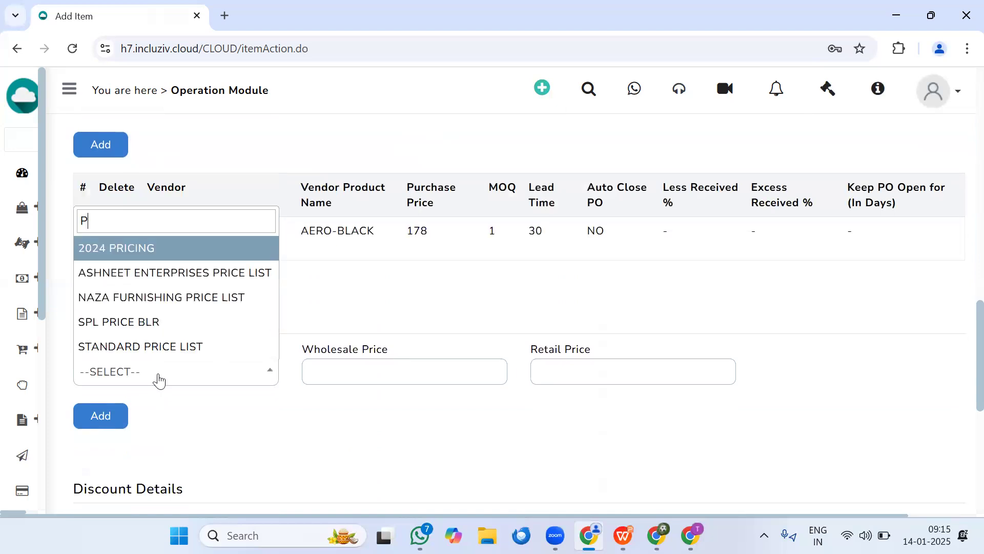
pyautogui.click(176, 346)
pyautogui.click(383, 371)
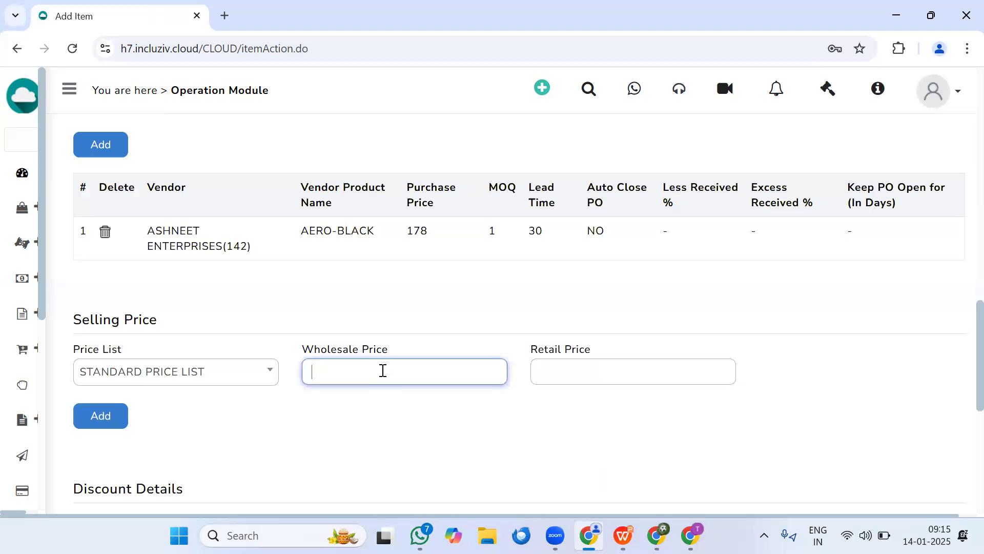
pyautogui.write('350')
pyautogui.press('Tab')
pyautogui.write('400')
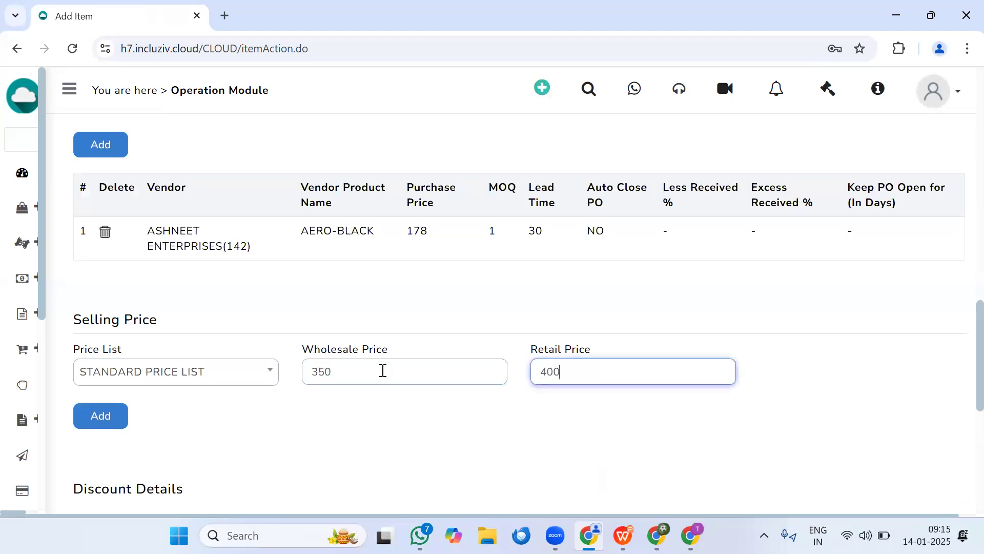
# - Add the standard price entry, plus a NAZA FURNISHING PRICE LIST entry with wholesale price 345 and retail price 395
pyautogui.click(101, 425)
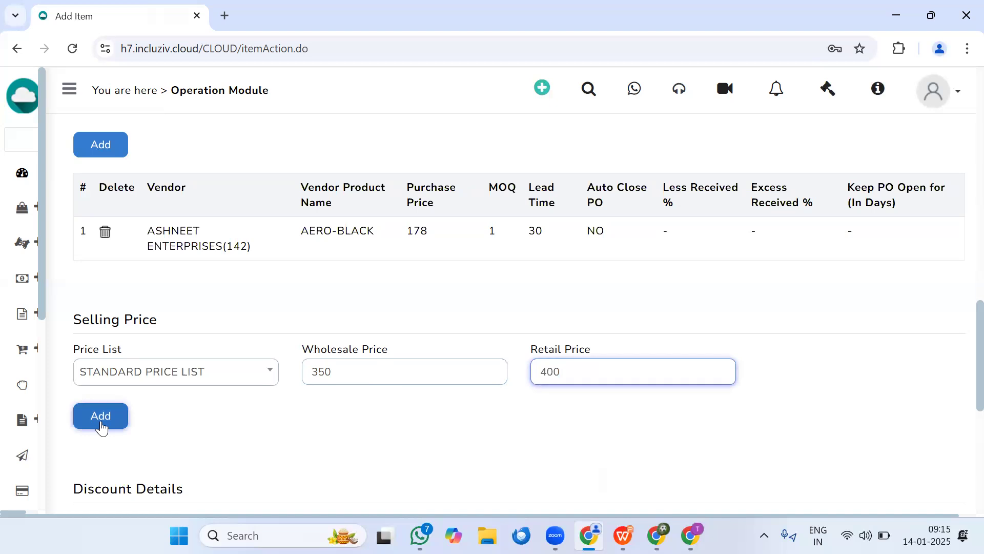
pyautogui.click(132, 385)
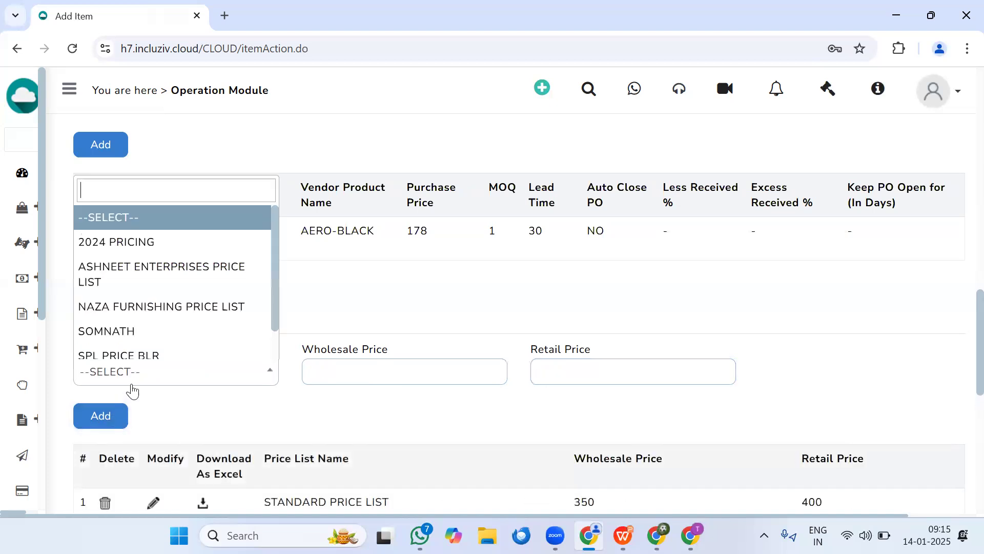
pyautogui.click(131, 310)
pyautogui.click(382, 378)
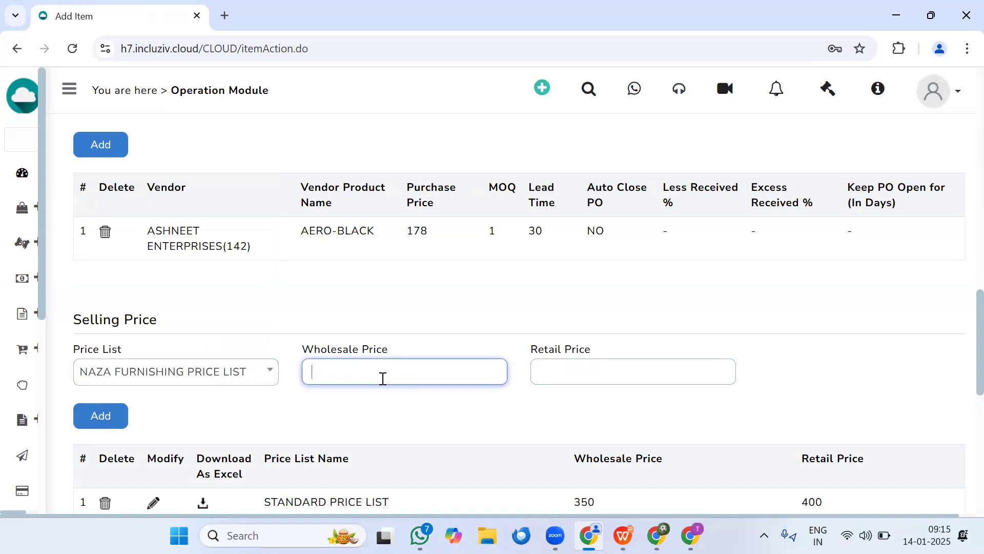
pyautogui.write('345')
pyautogui.press('Tab')
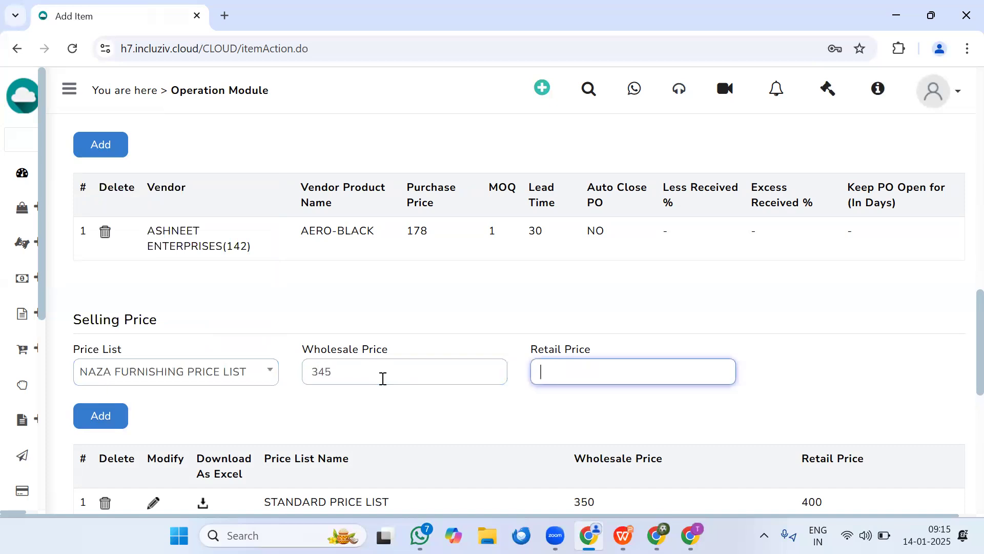
pyautogui.write('395')
pyautogui.click(117, 417)
# - Search the existing collections in Collection Details for CAS
pyautogui.scroll(-6, 282, 336)
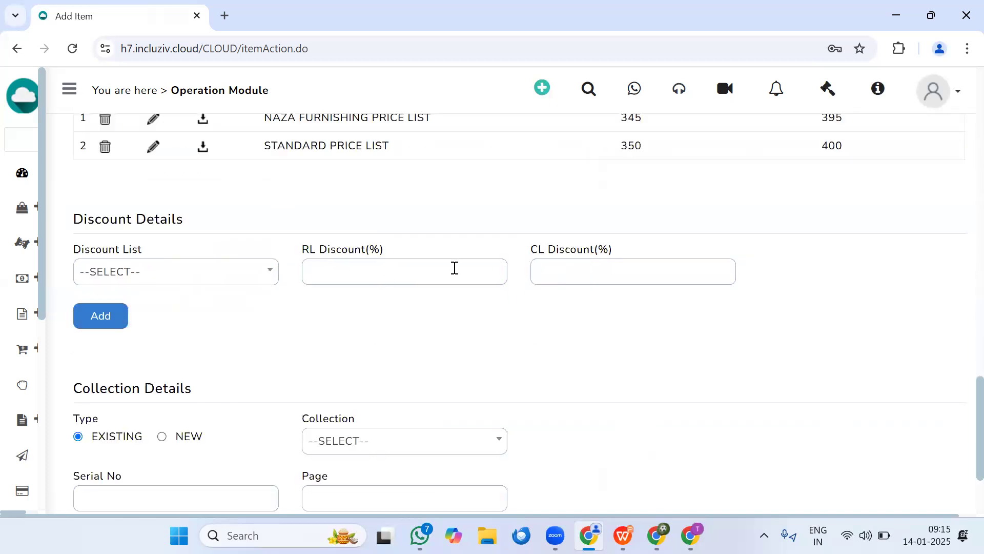
pyautogui.scroll(-3, 391, 329)
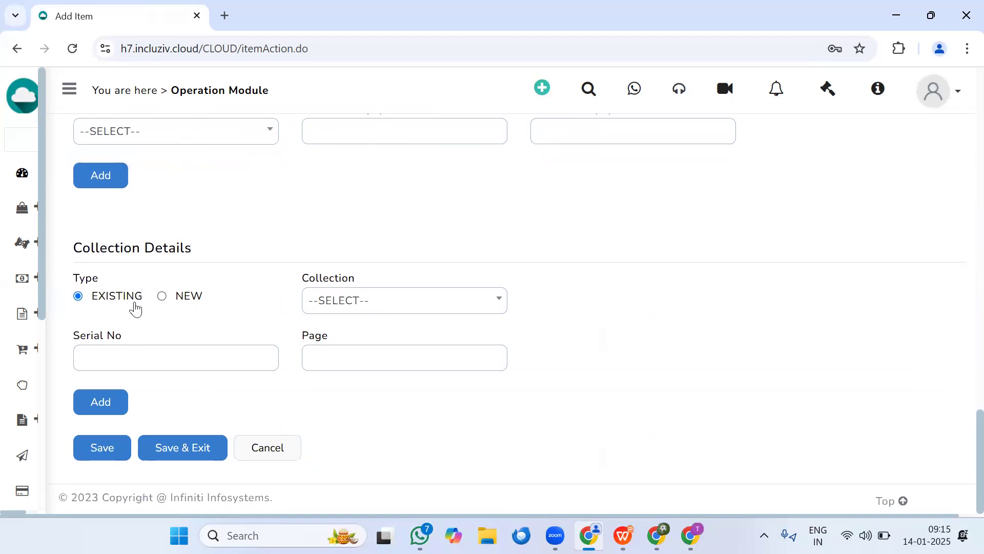
pyautogui.click(325, 310)
pyautogui.write('CAS')
pyautogui.moveTo(345, 325); pyautogui.dragTo(297, 321)
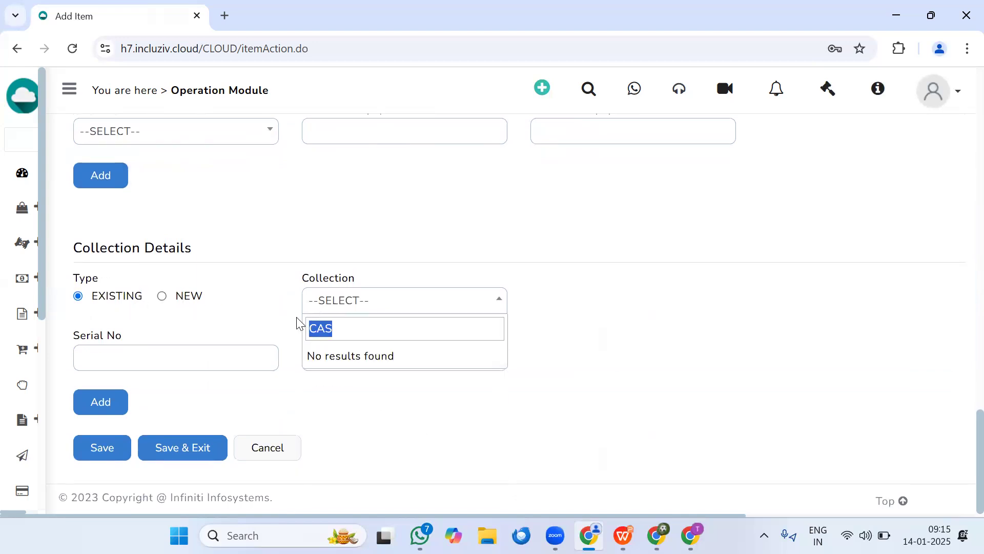
pyautogui.press('BackSpace')
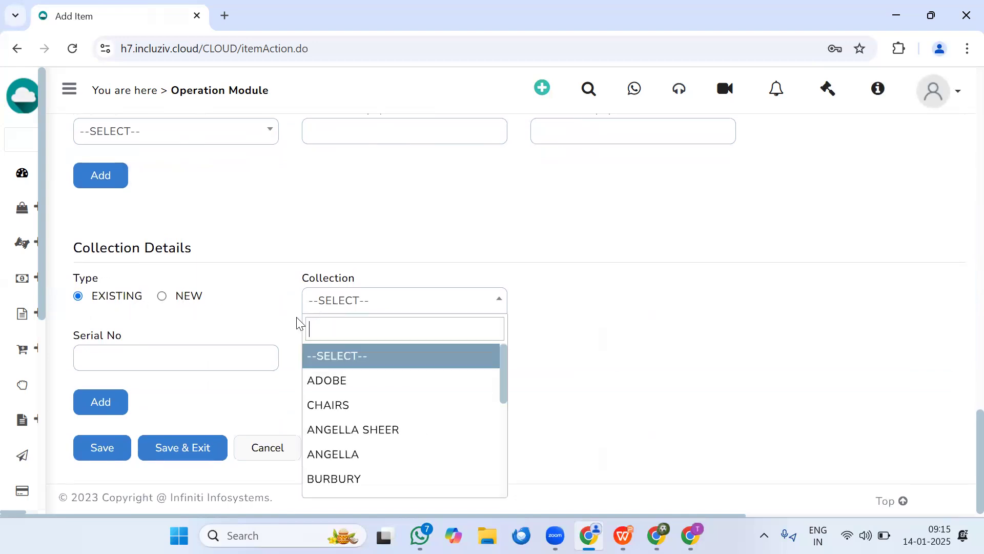
pyautogui.click(187, 324)
# - Add a new collection named CASIO to the item with serial number BLACK and page 1
pyautogui.click(165, 300)
pyautogui.click(317, 299)
pyautogui.write('C')
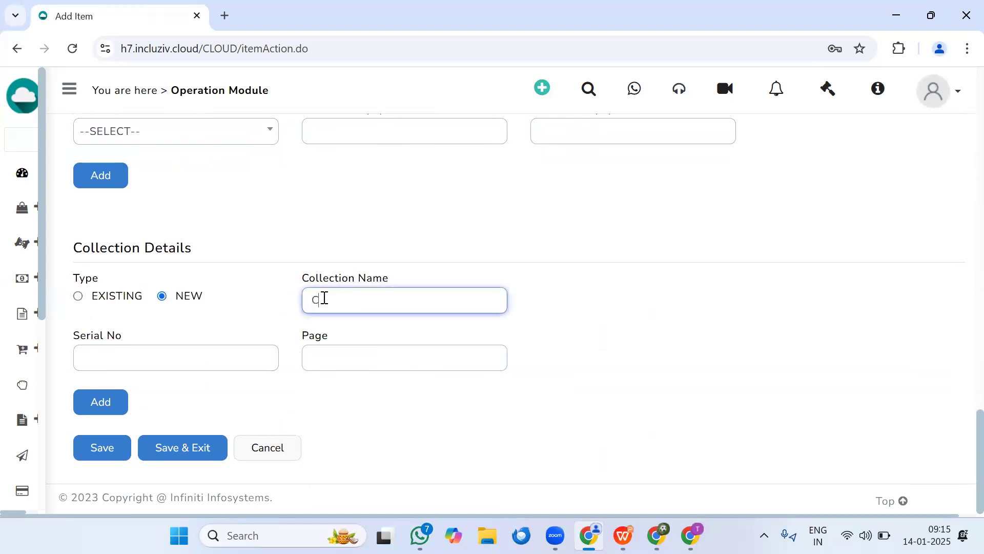
pyautogui.write('ASIO')
pyautogui.click(246, 354)
pyautogui.write('BLACK')
pyautogui.press('Tab')
pyautogui.write('1')
pyautogui.press('Tab')
pyautogui.press('Return')
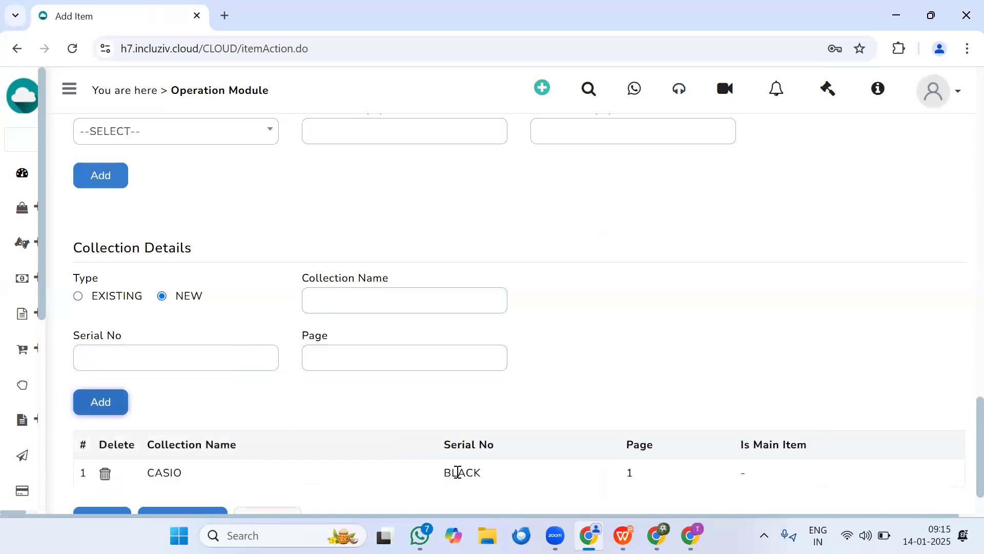
# - Save the new item's details and confirm the save
pyautogui.doubleClick(455, 475)
pyautogui.scroll(-2, 235, 351)
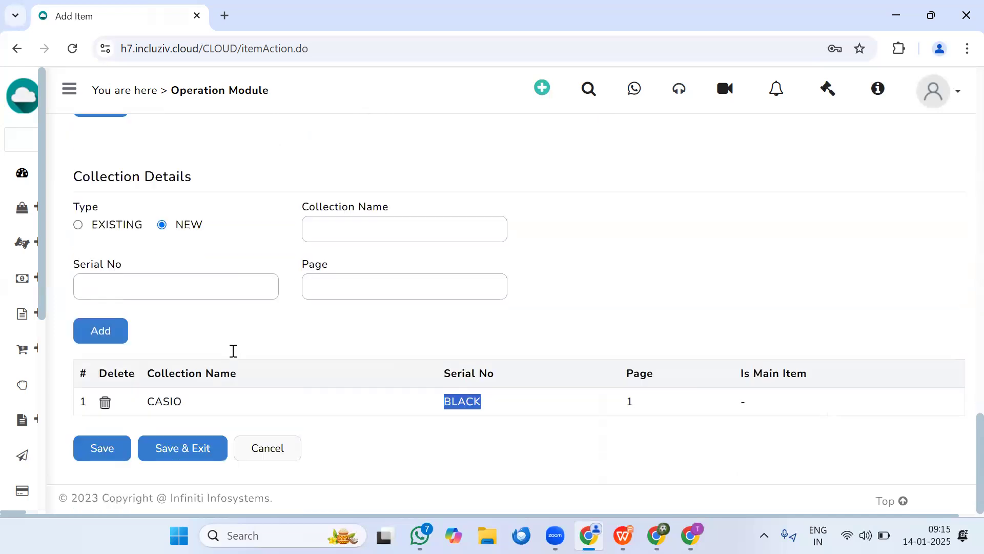
pyautogui.click(113, 456)
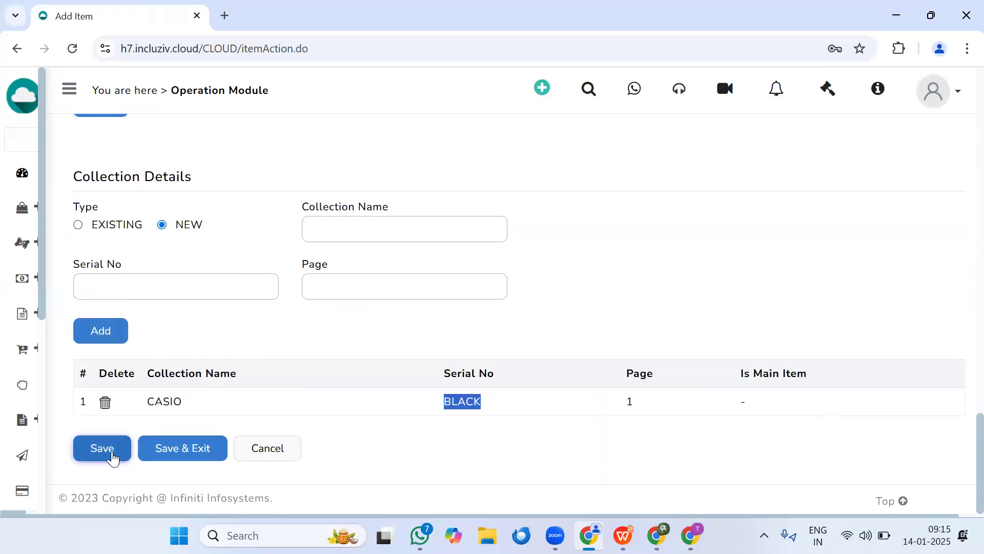
pyautogui.click(110, 458)
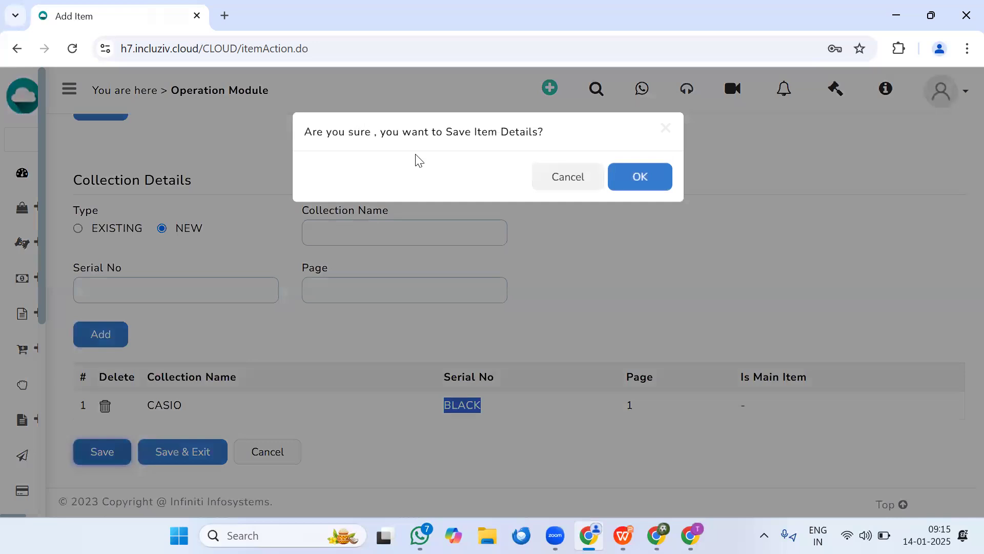
pyautogui.click(637, 173)
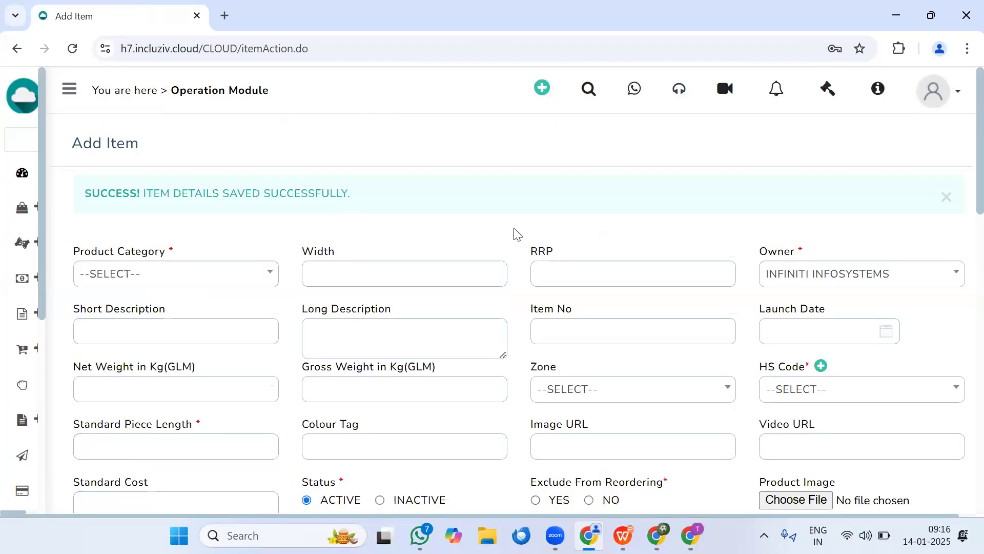
# - Open the item-wise Stock Search and choose collection CASIO (425) with serial number BLACK
pyautogui.moveTo(587, 88)
pyautogui.click(530, 155)
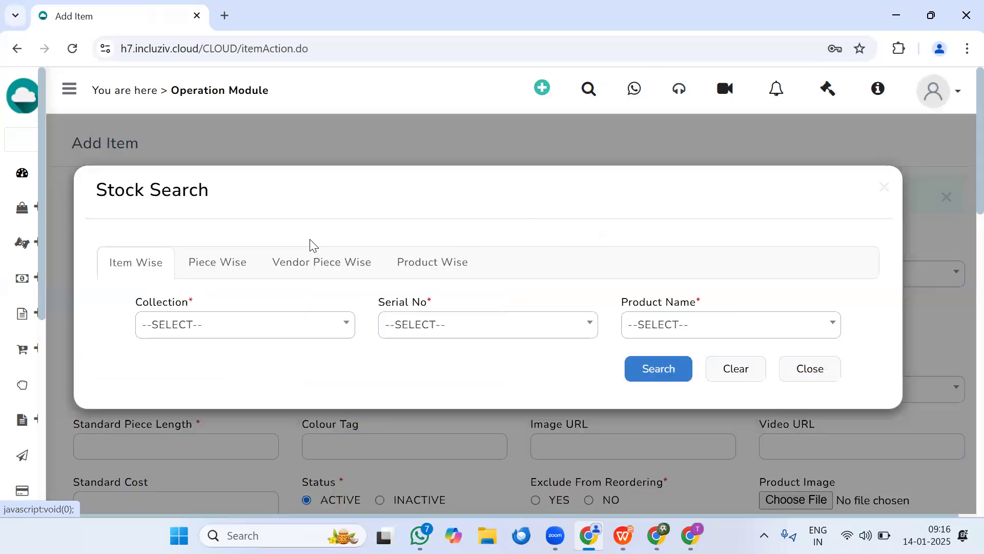
pyautogui.click(246, 323)
pyautogui.write('CAS')
pyautogui.click(231, 305)
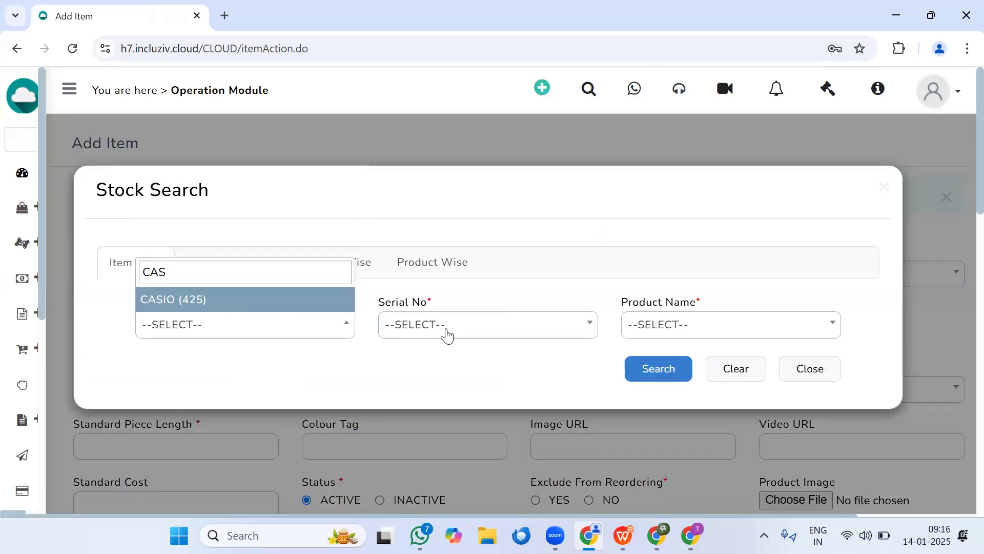
pyautogui.click(444, 333)
pyautogui.click(444, 333)
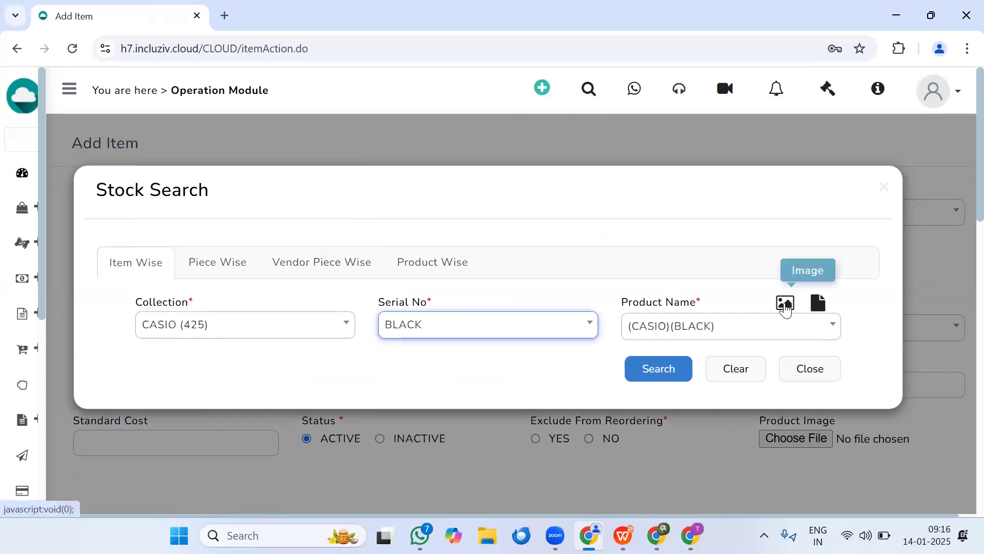
# - Review the CASIO BLACK item's tax, vendor, pricing and collection details, and close the details and Stock Search
pyautogui.click(819, 307)
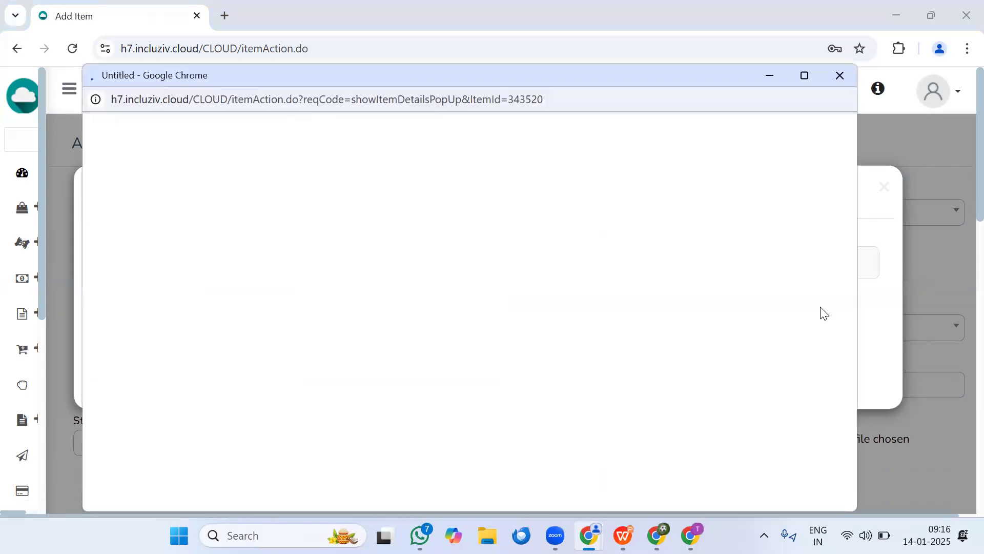
pyautogui.scroll(-4, 410, 343)
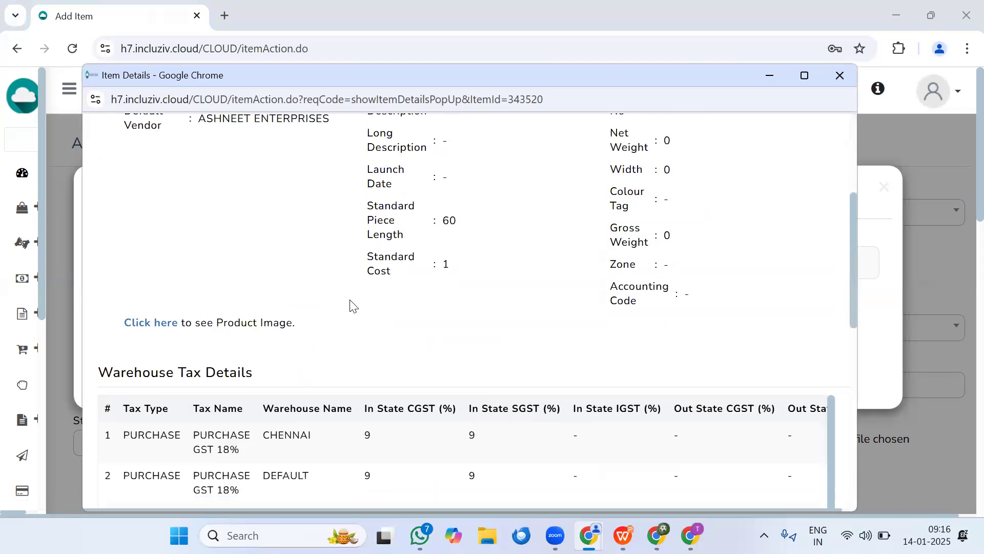
pyautogui.scroll(2, 357, 314)
pyautogui.scroll(-3, 358, 314)
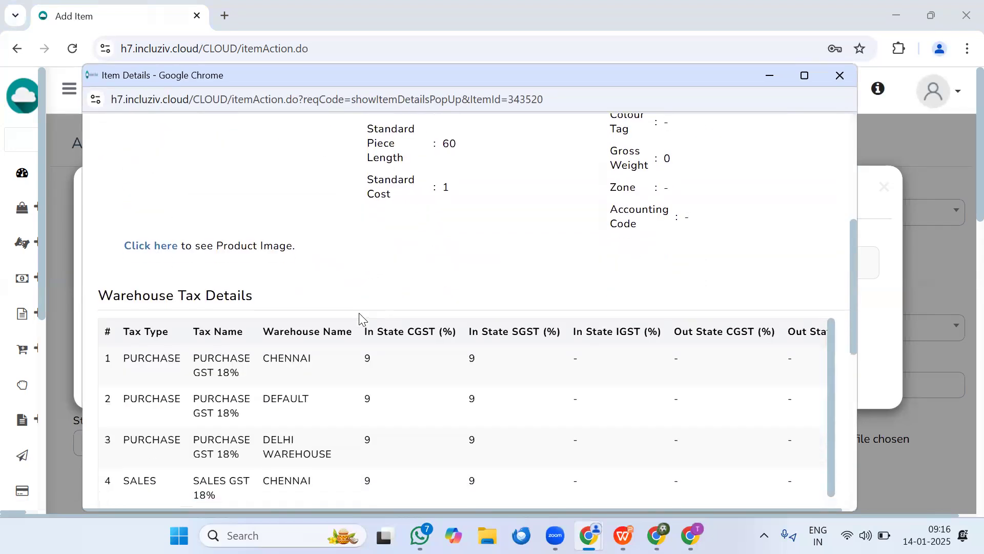
pyautogui.scroll(-3, 359, 314)
pyautogui.scroll(-3, 250, 404)
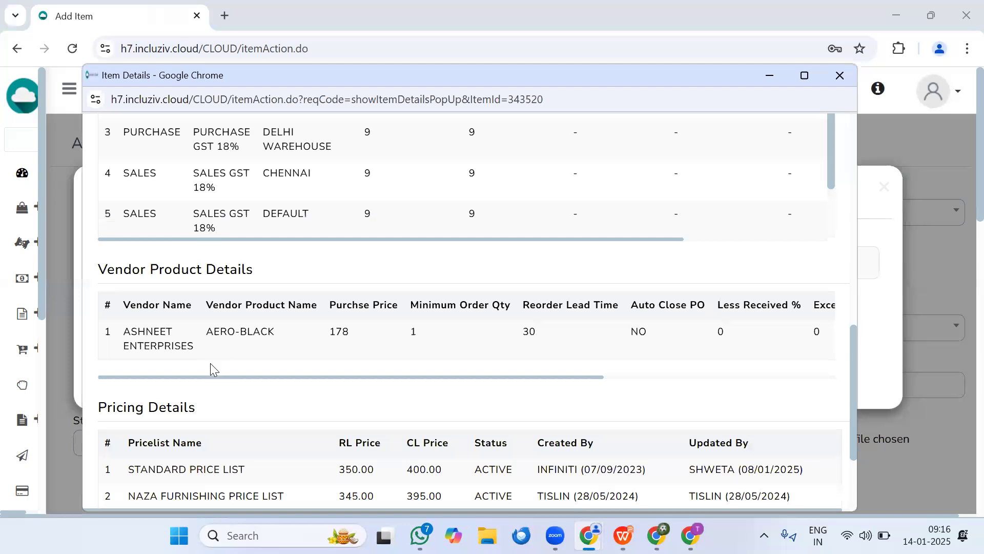
pyautogui.scroll(-3, 209, 378)
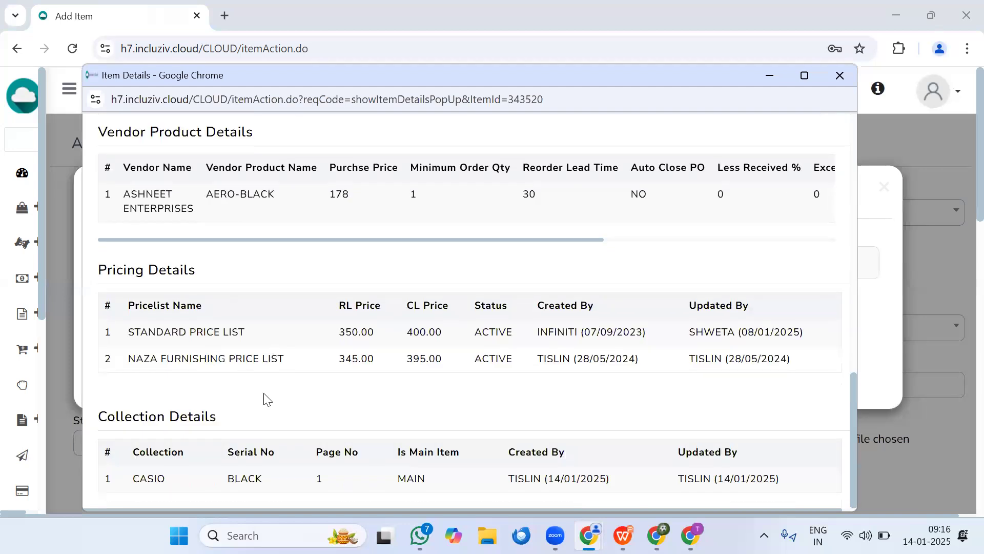
pyautogui.scroll(10, 606, 472)
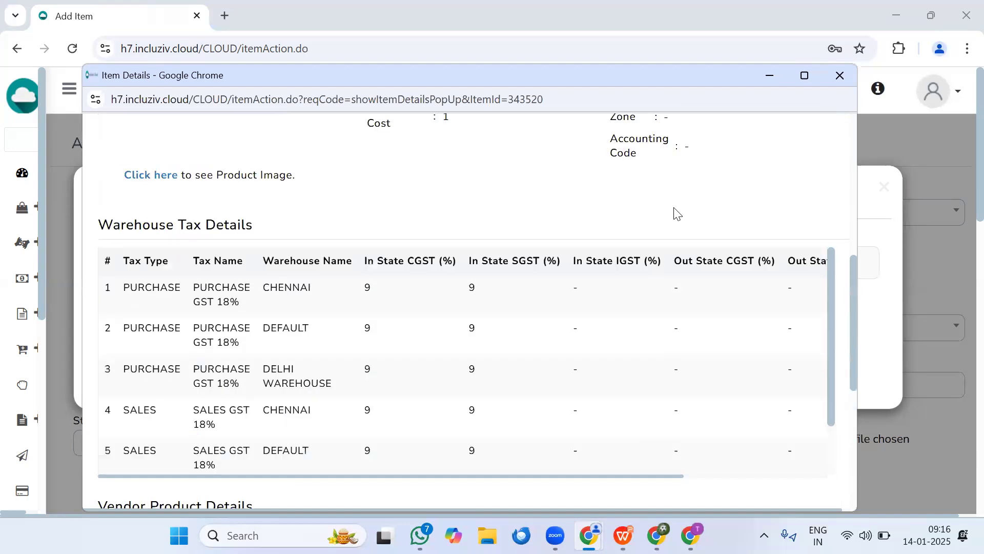
pyautogui.click(839, 75)
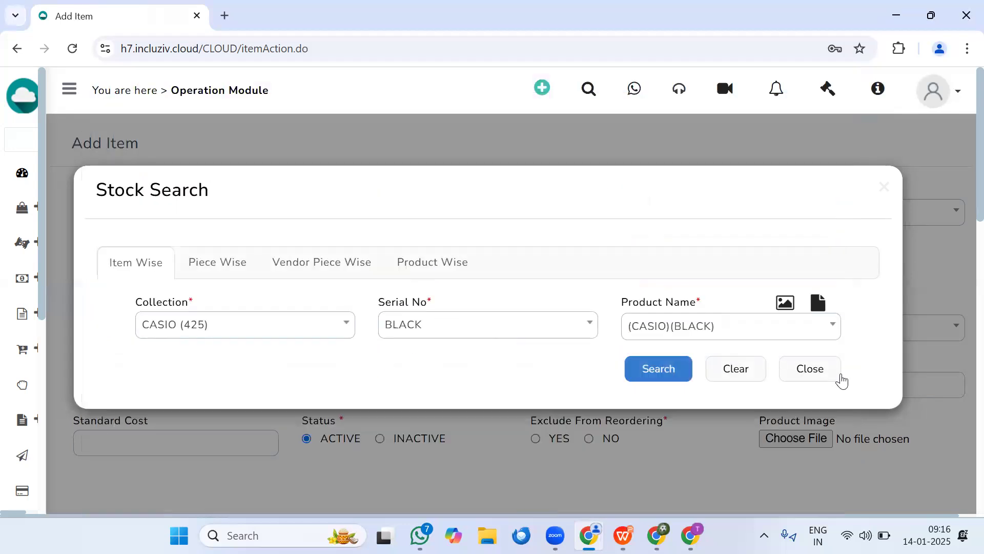
pyautogui.click(810, 369)
# - Go to the Upload Items page of the Utility module
pyautogui.moveTo(7, 362)
pyautogui.scroll(-5, 7, 360)
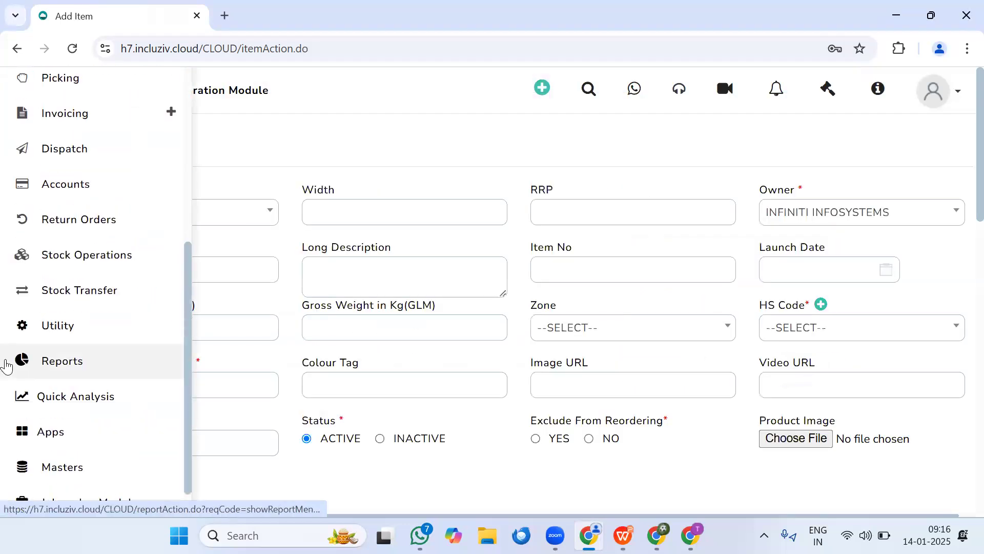
pyautogui.click(35, 332)
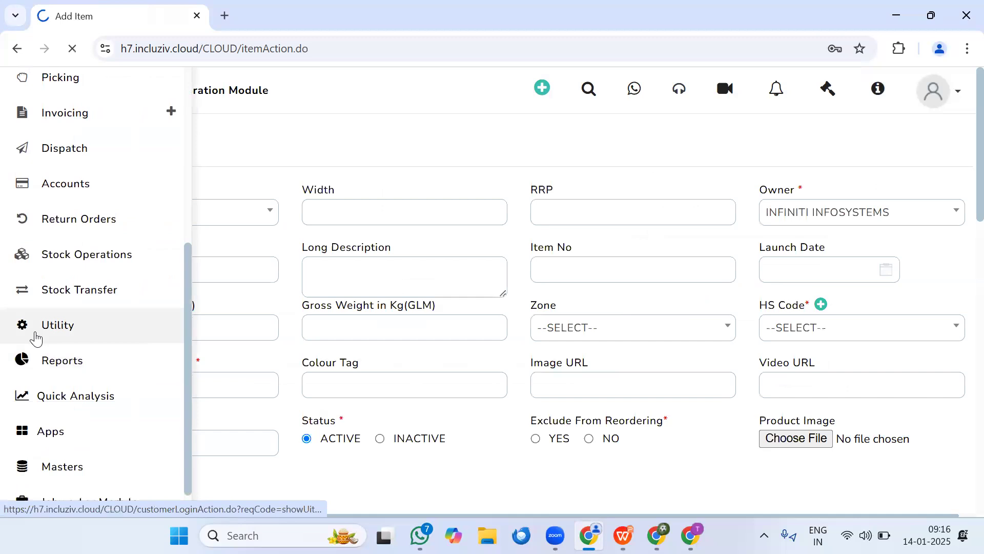
pyautogui.click(604, 331)
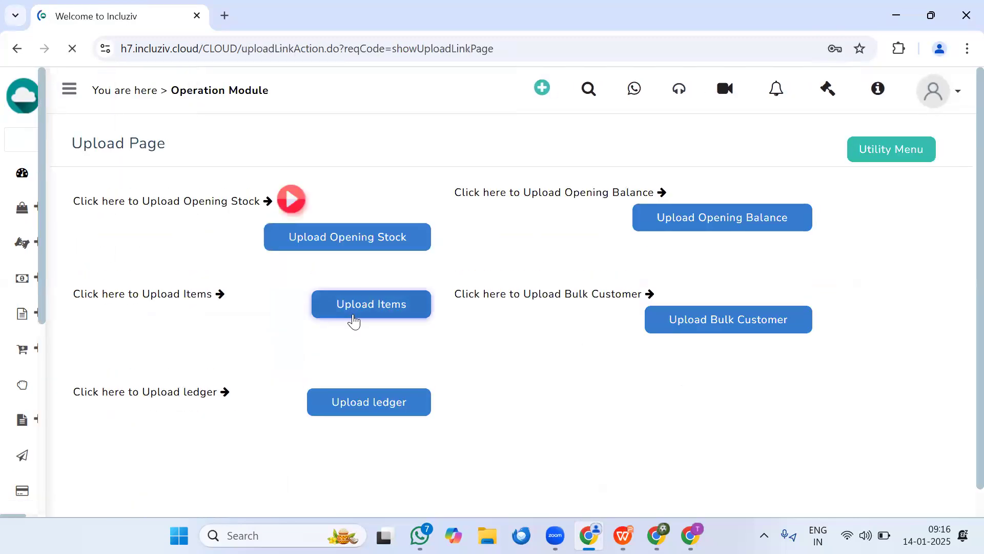
pyautogui.click(354, 319)
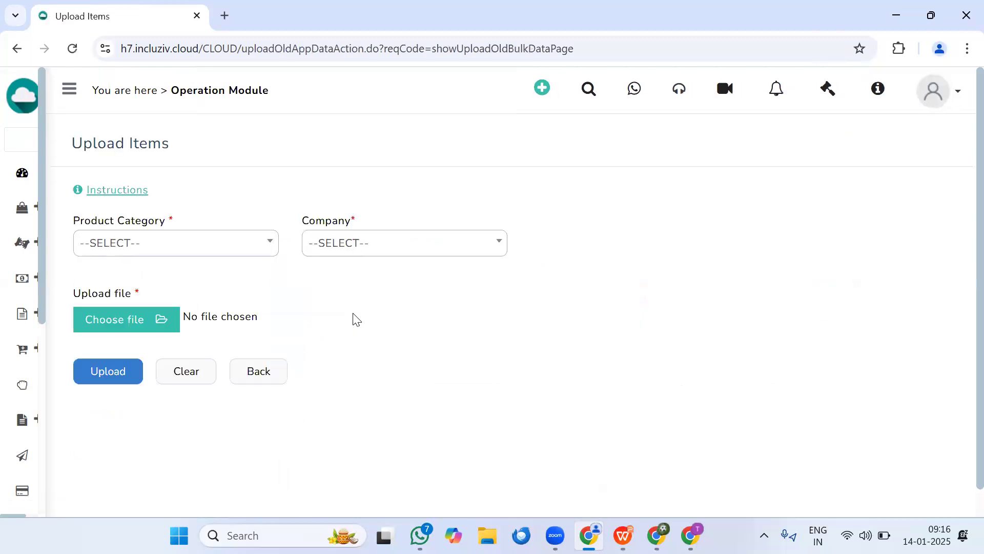
# - Download the demo file from the item upload instructions and open it in the spreadsheet program
pyautogui.click(128, 195)
pyautogui.click(694, 237)
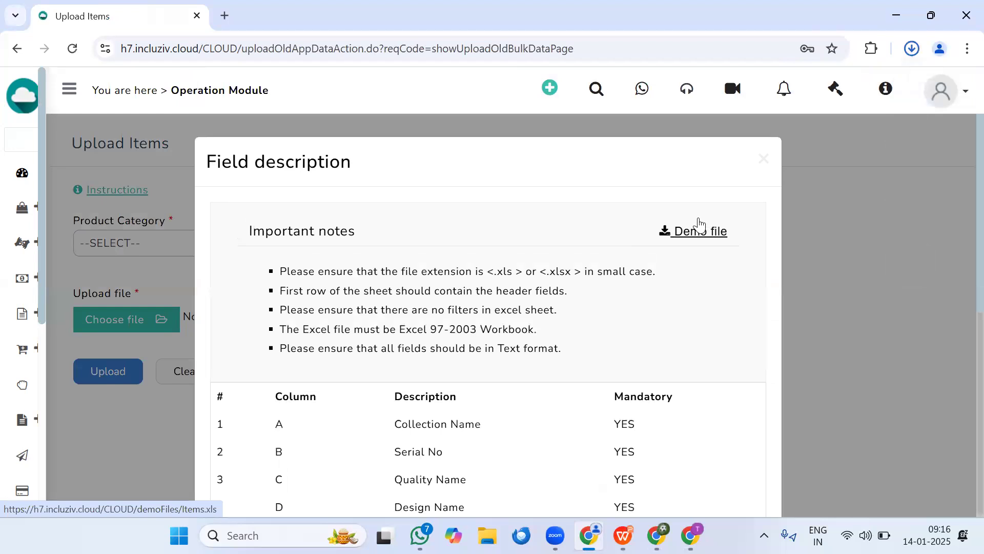
pyautogui.click(914, 469)
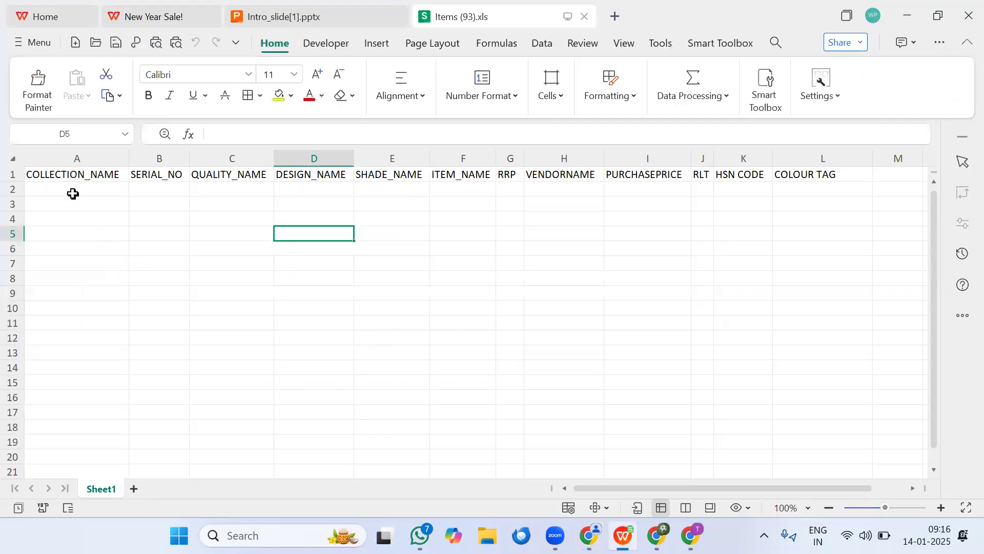
# - In row 2, enter CASIO as the collection name and BLUE as the serial number
pyautogui.click(72, 194)
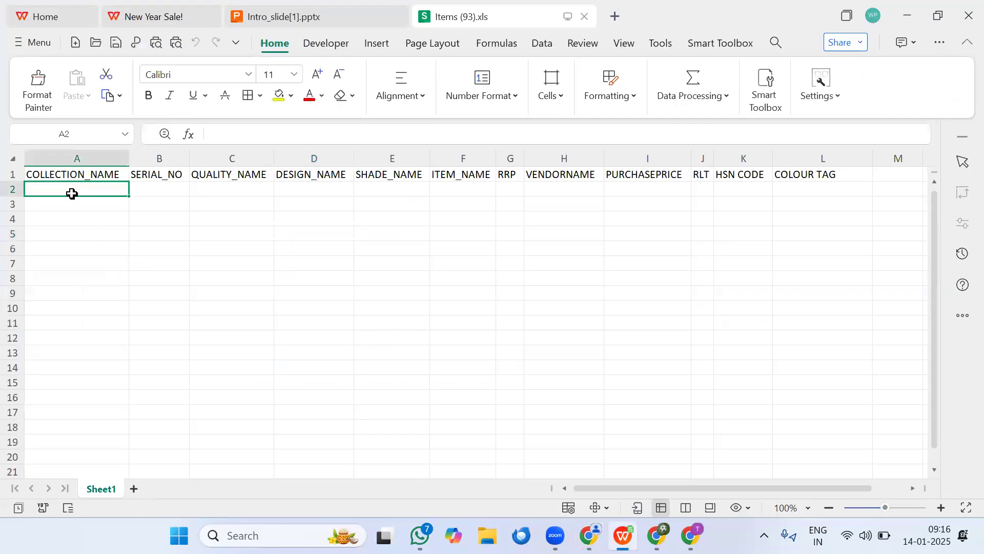
pyautogui.write('CASI')
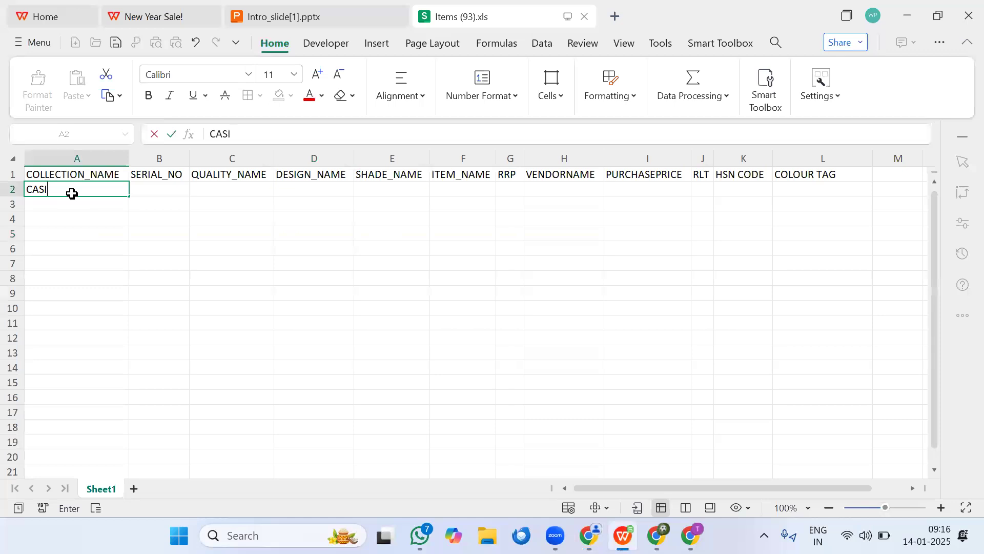
pyautogui.write('O')
pyautogui.press('Tab')
pyautogui.write('BLUE')
pyautogui.press('Tab')
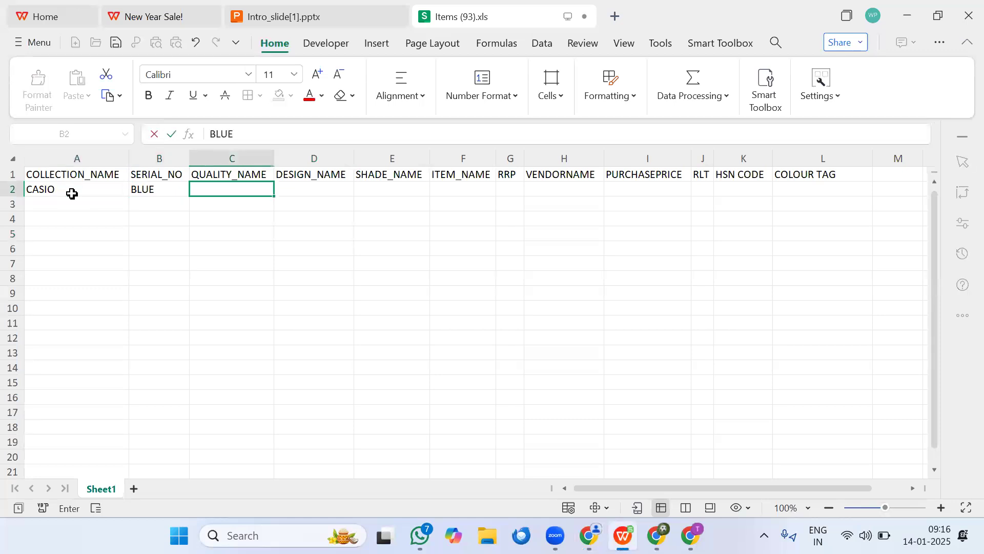
# - In row 2, enter CASIO as the quality name, 1 as the design, BLUE as the shade and CASIO-BLUE as the item name
pyautogui.write('CASIO')
pyautogui.press('Tab')
pyautogui.write('1')
pyautogui.press('Tab')
pyautogui.write('BLUE')
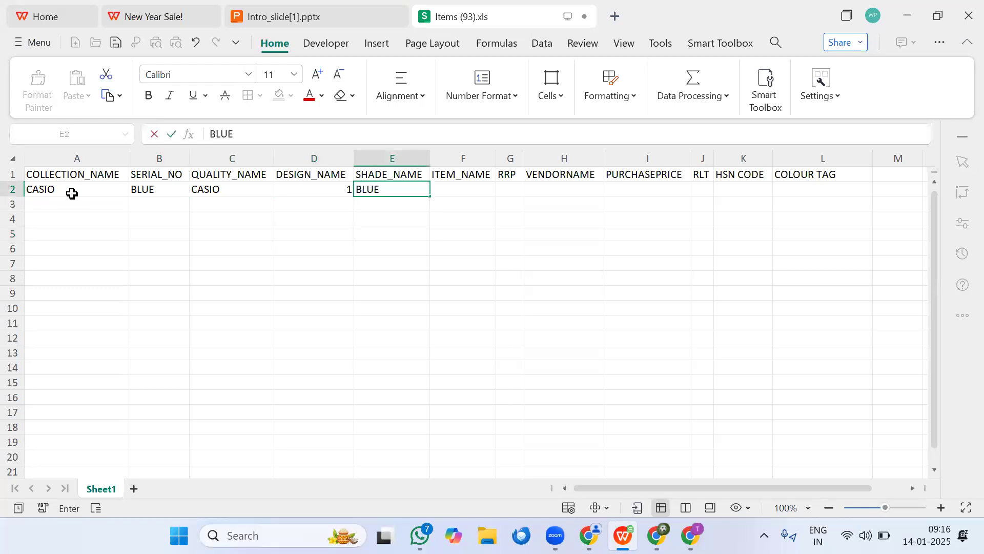
pyautogui.press('Tab')
pyautogui.write('CASIO')
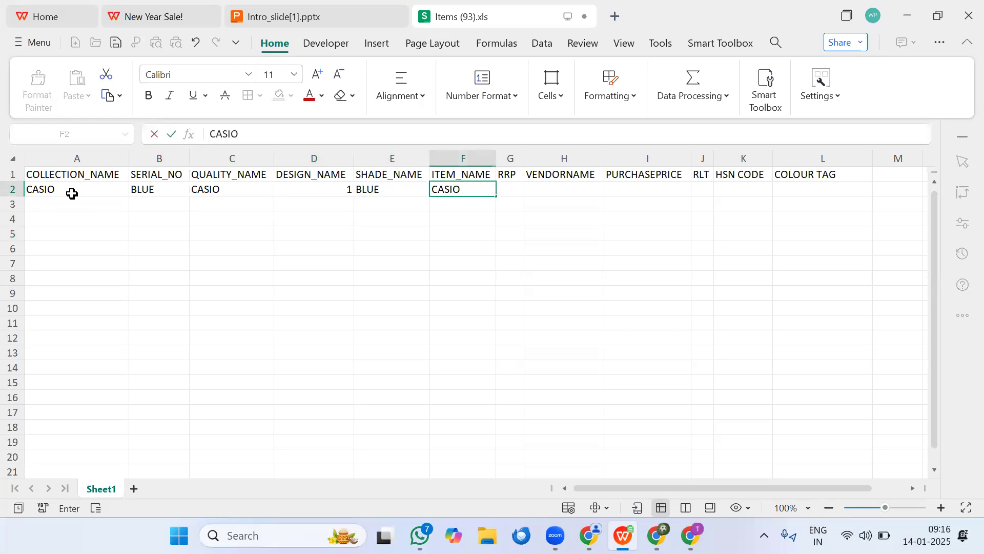
pyautogui.write('-BLUE')
pyautogui.press('Tab')
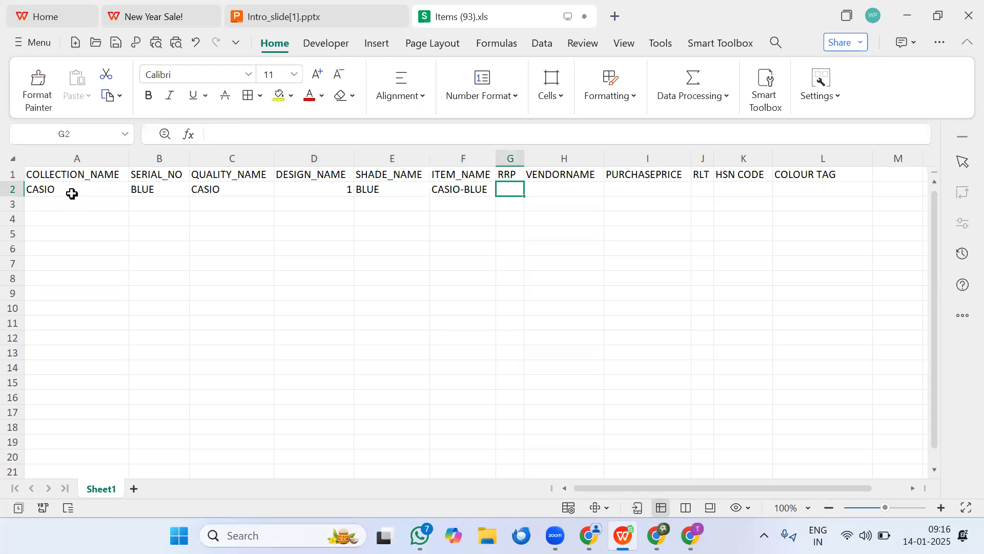
# - In row 2, enter an RRP of 800 and ASHNEET ENTERPRISES as the vendor name
pyautogui.write('1')
pyautogui.press('BackSpace')
pyautogui.press('BackSpace')
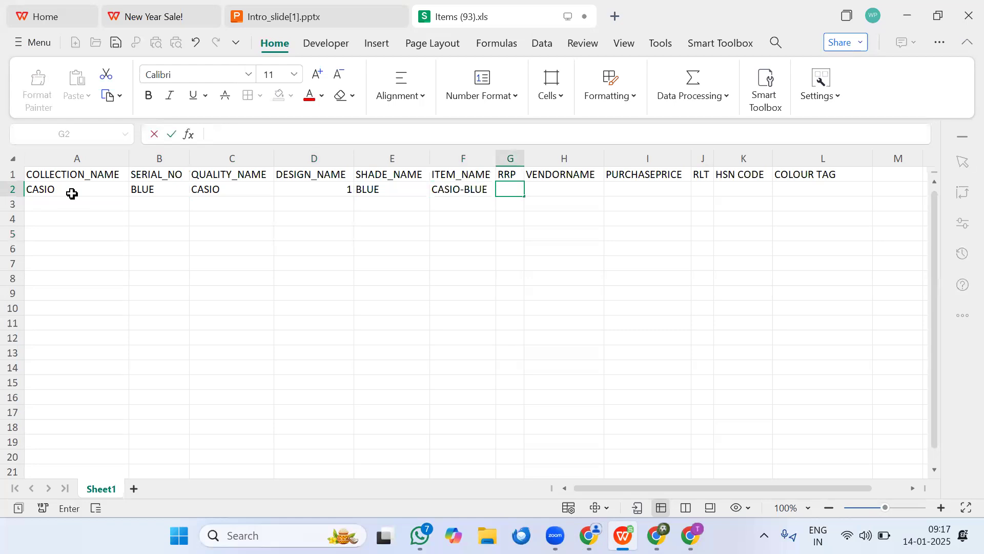
pyautogui.write('800')
pyautogui.press('Tab')
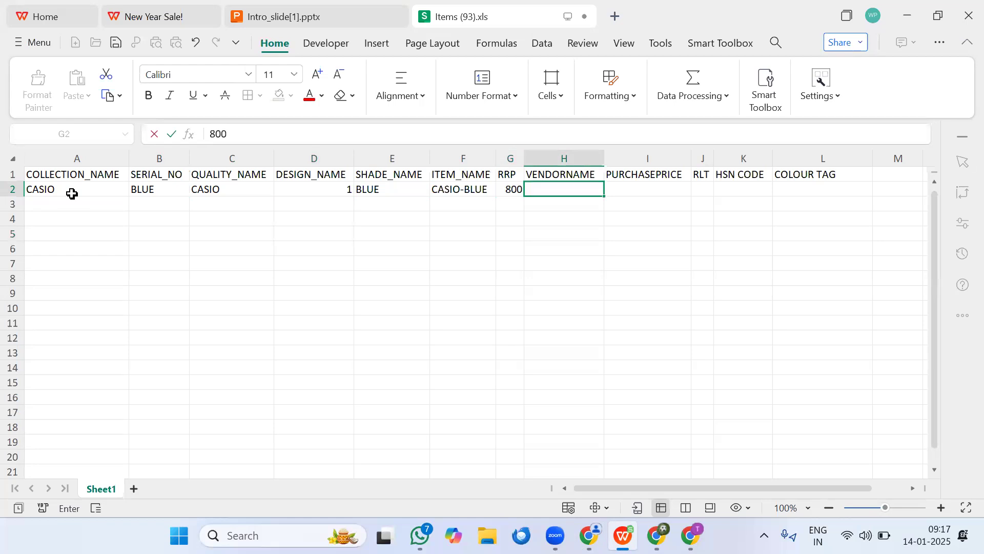
pyautogui.write('ASHNEET')
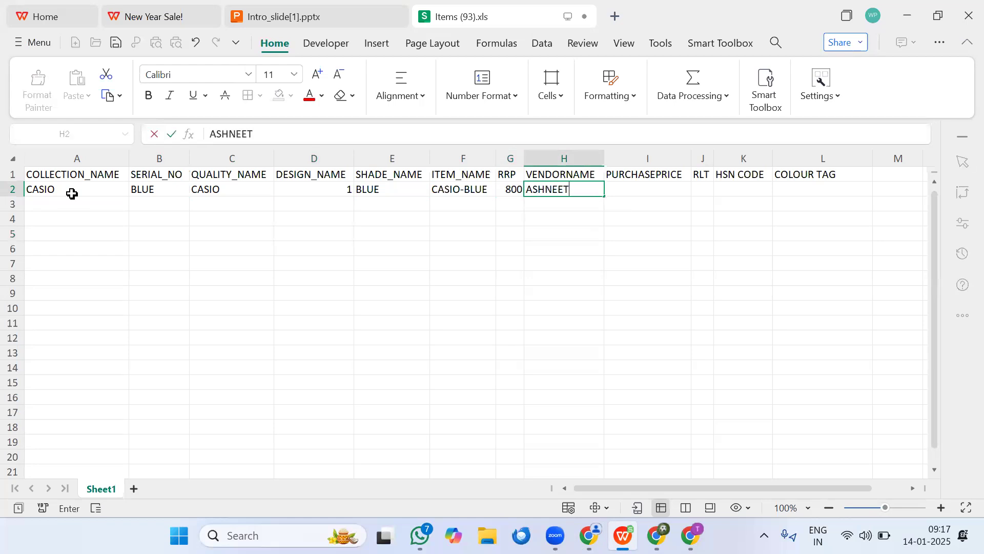
pyautogui.write(' ENTERPRISES')
pyautogui.press('Tab')
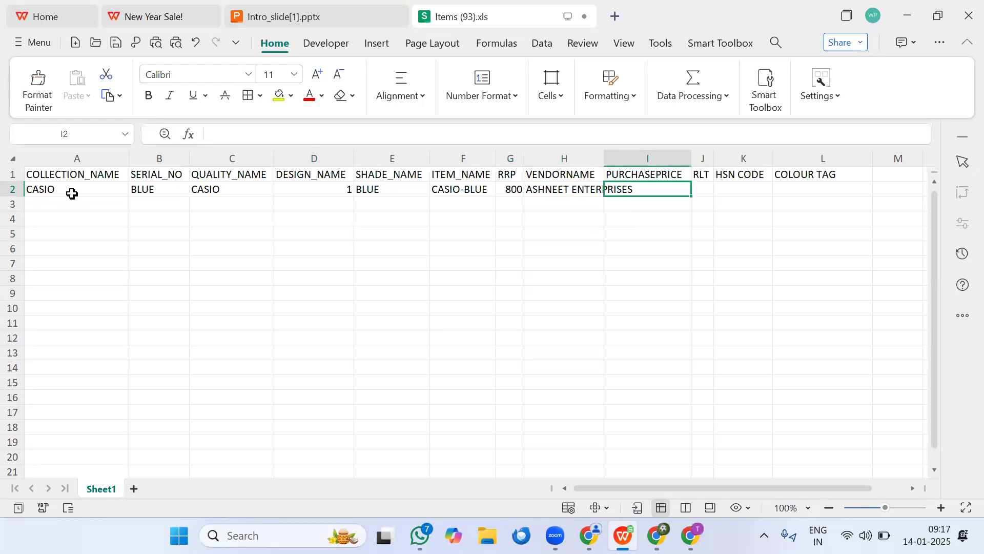
# - In row 2, enter a purchase price of 178, an RLT of 35 and the HSN code 5407
pyautogui.write('178')
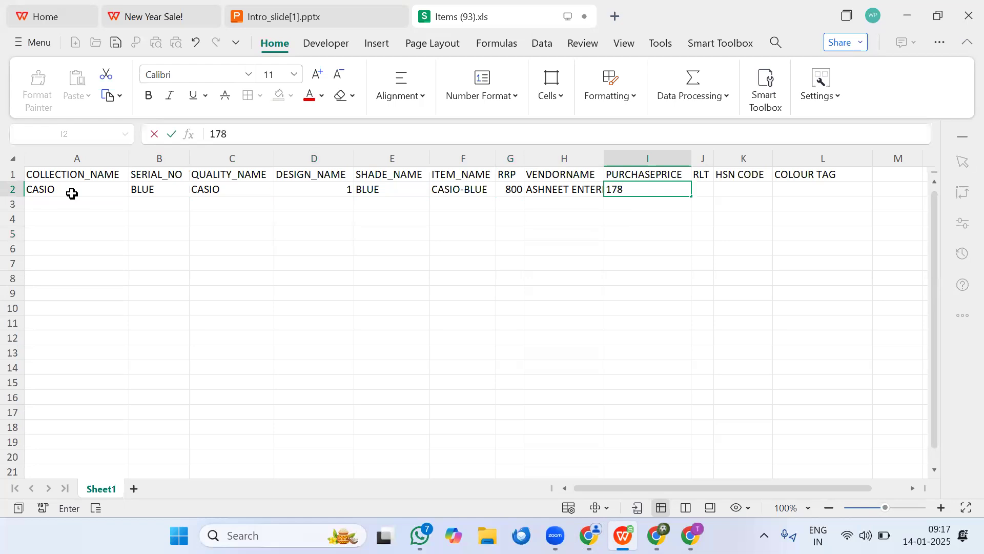
pyautogui.press('Tab')
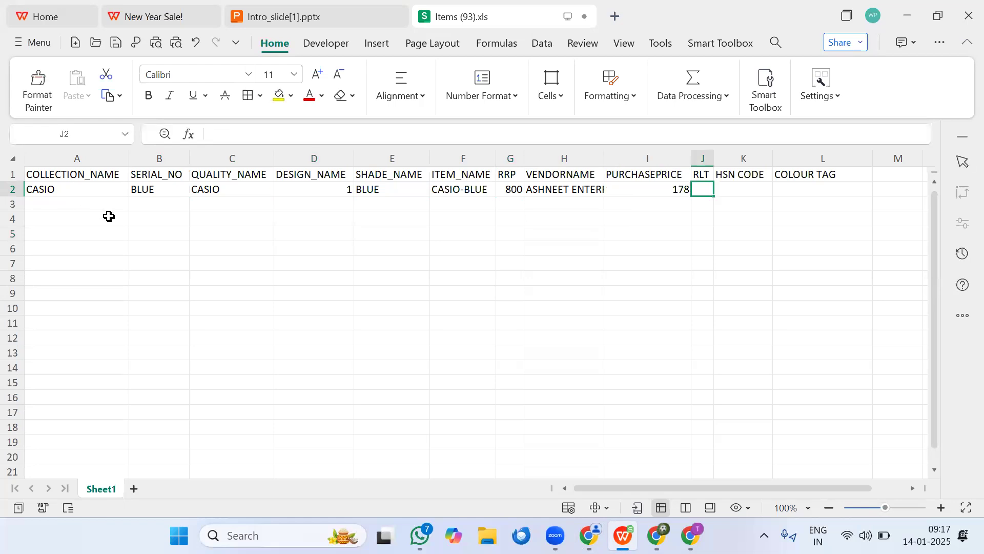
pyautogui.write('35')
pyautogui.press('Tab')
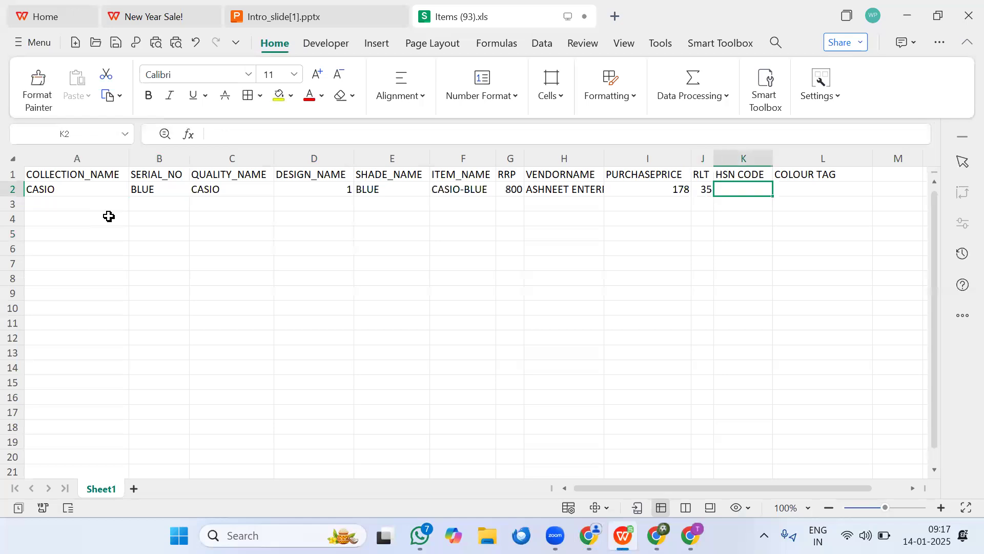
pyautogui.write('5407')
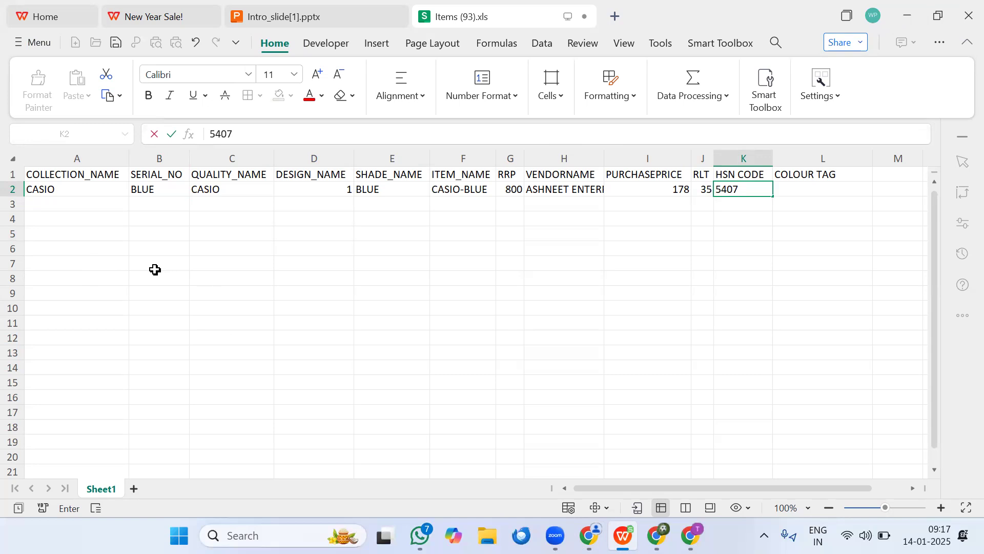
# - Return to the browser, close the field description and go to the Upload Opening Stock page of the Utility module
pyautogui.click(907, 15)
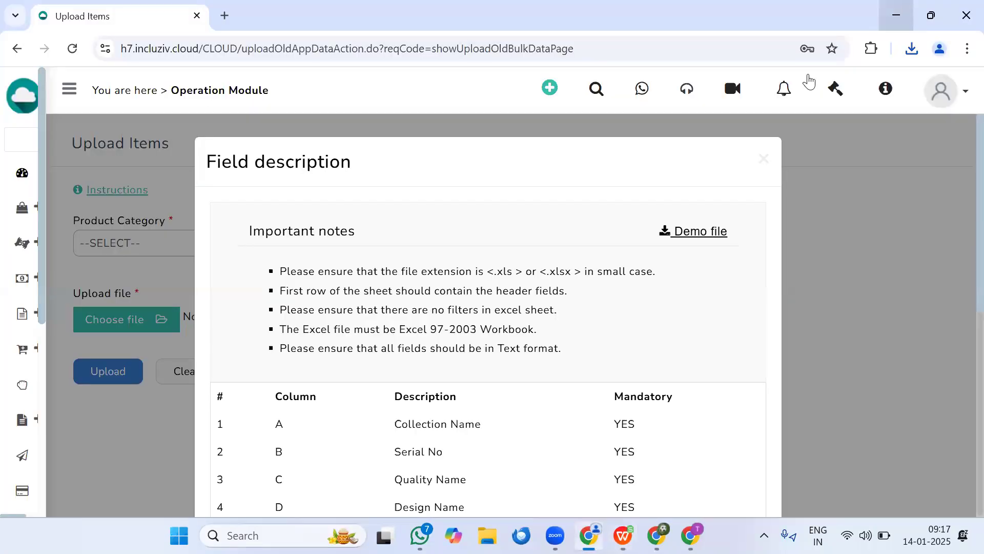
pyautogui.click(763, 158)
pyautogui.moveTo(44, 430)
pyautogui.scroll(-5, 54, 435)
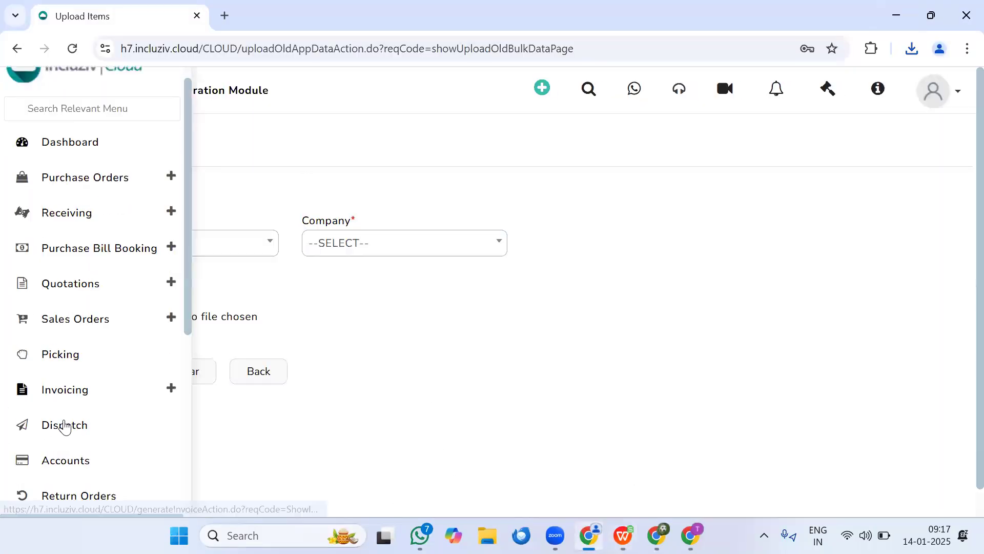
pyautogui.click(57, 325)
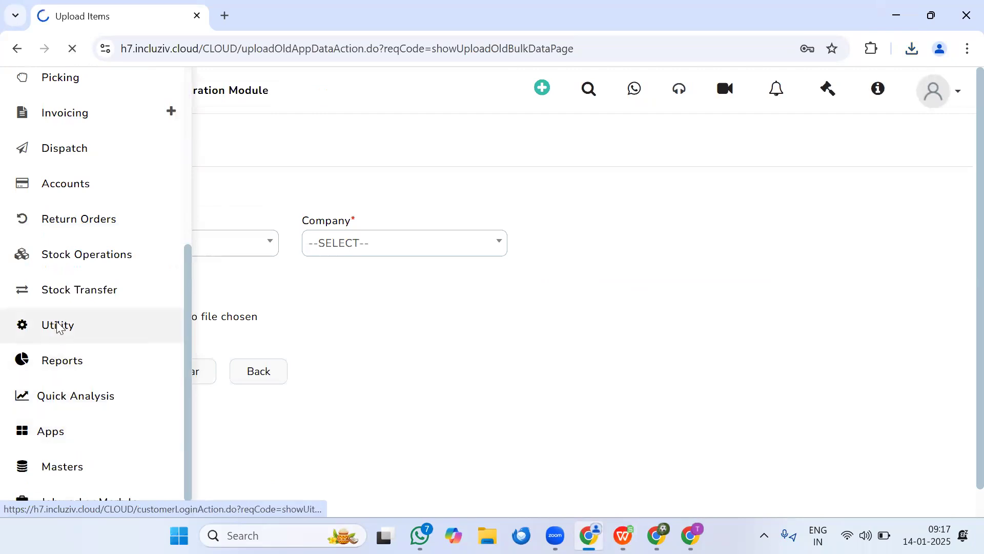
pyautogui.click(569, 334)
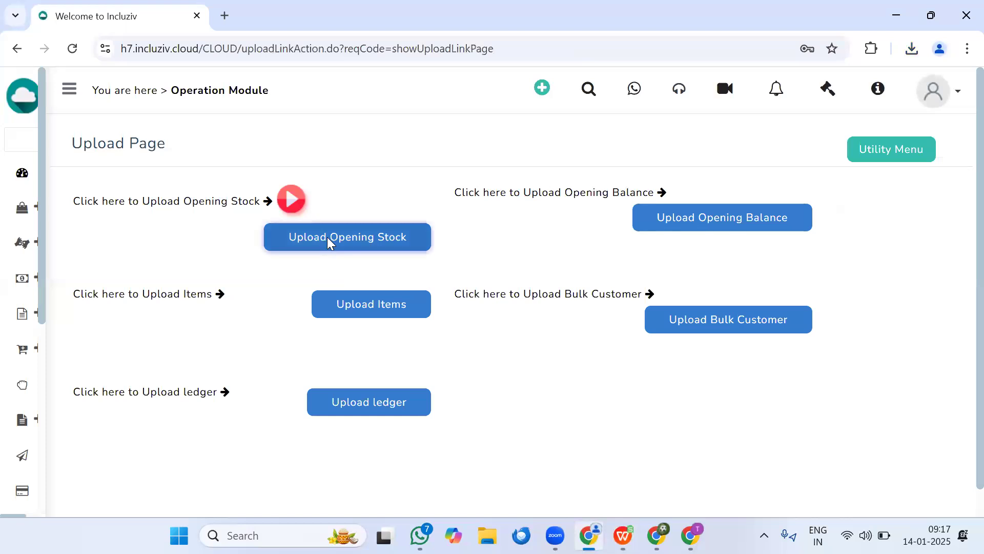
pyautogui.click(329, 245)
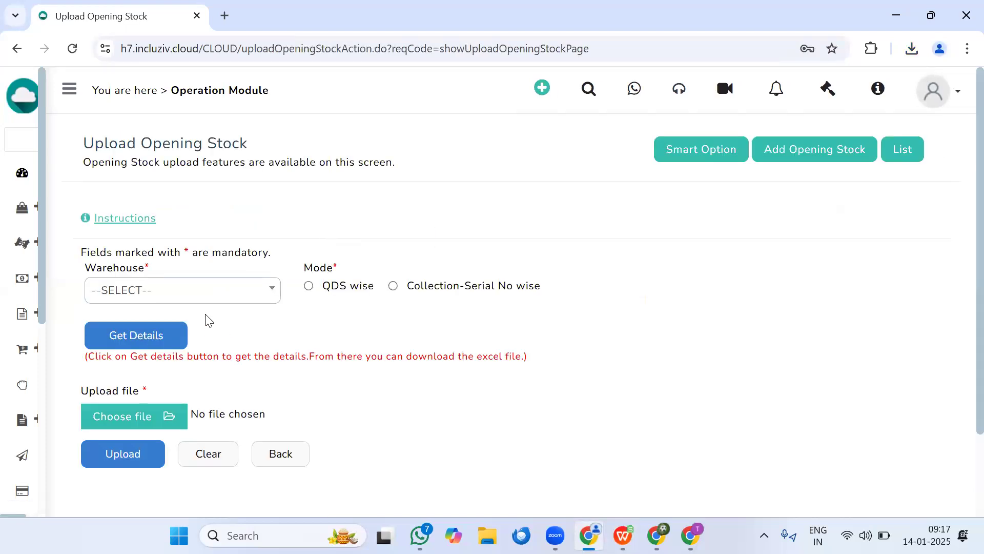
# - In Smart Option, choose the DEFAULT warehouse and Collection-Serial No wise mode, and get the opening stock details
pyautogui.click(699, 149)
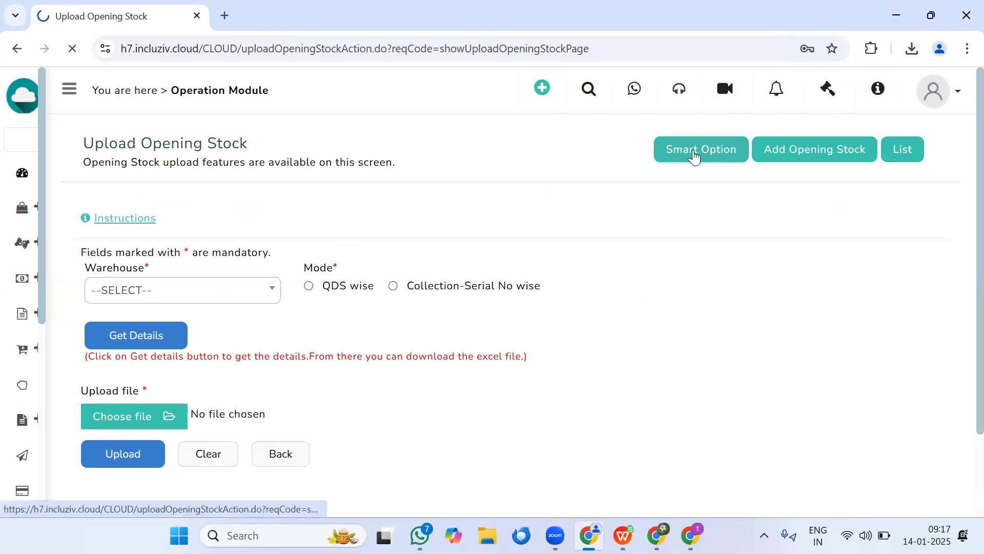
pyautogui.click(227, 298)
pyautogui.click(194, 378)
pyautogui.click(394, 289)
pyautogui.click(160, 344)
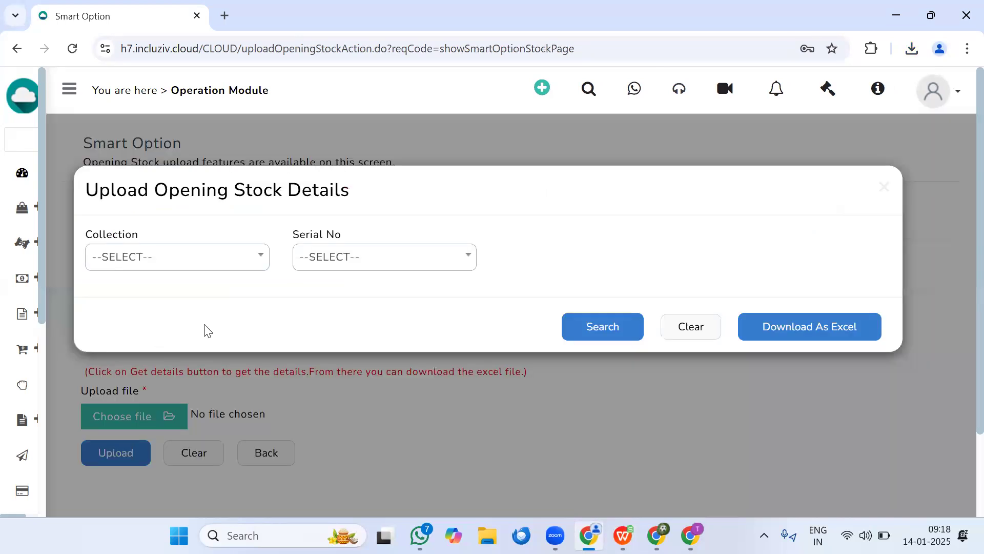
# - Choose the CASIO collection with serial number BLACK, download its opening stock sheet as Excel and open it in the spreadsheet program
pyautogui.click(198, 258)
pyautogui.write('CAS')
pyautogui.click(187, 313)
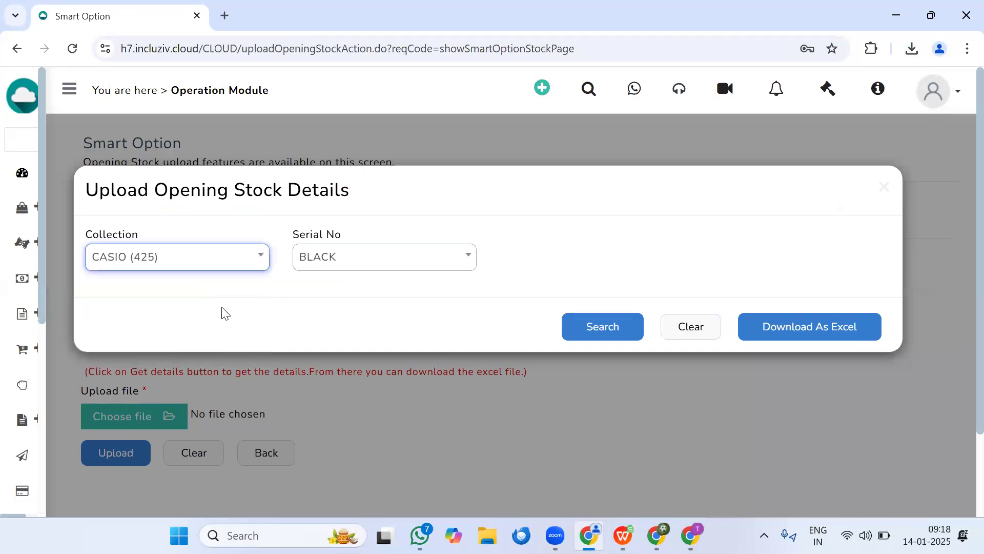
pyautogui.click(791, 327)
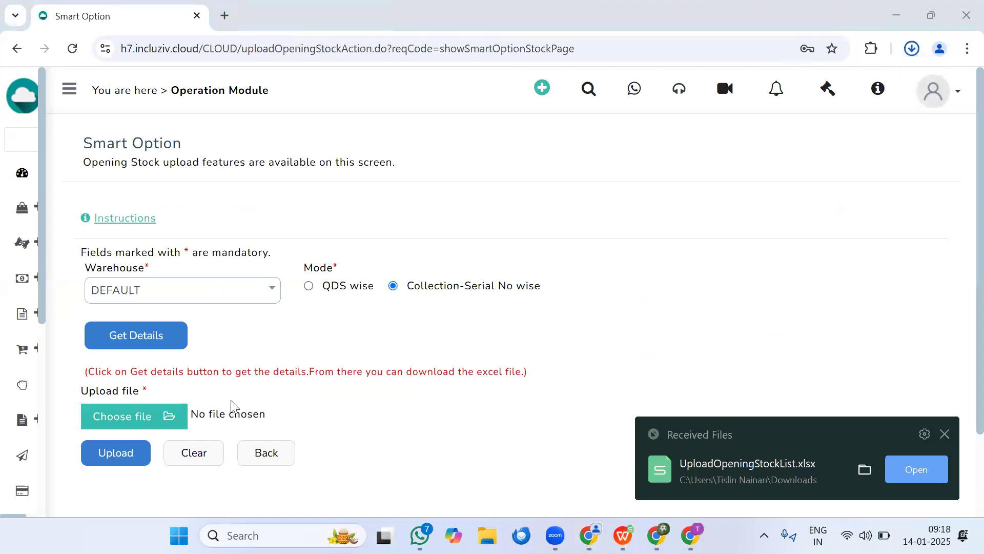
pyautogui.click(911, 467)
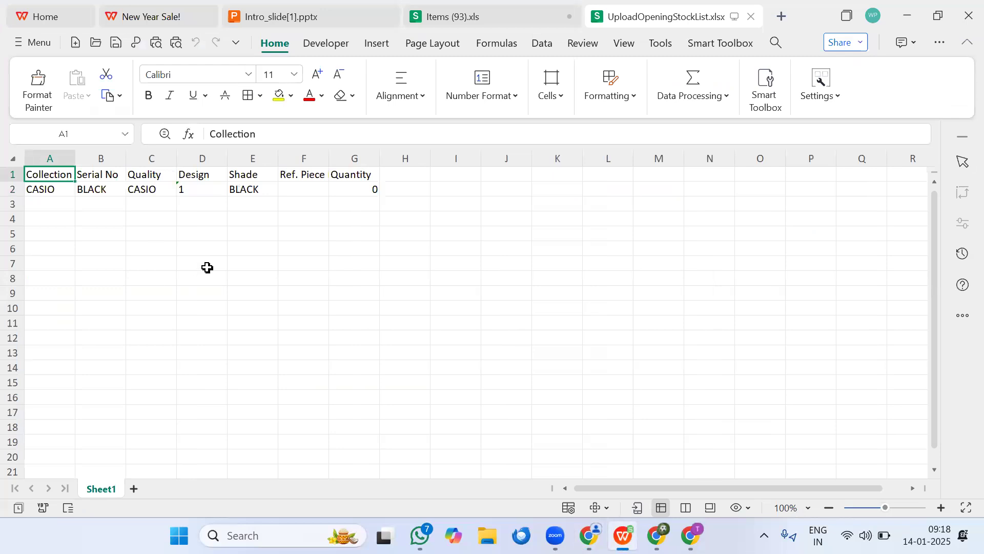
# - Inspect the Quantity and Ref. Piece cells of the CASIO BLACK row and return to the browser
pyautogui.click(349, 185)
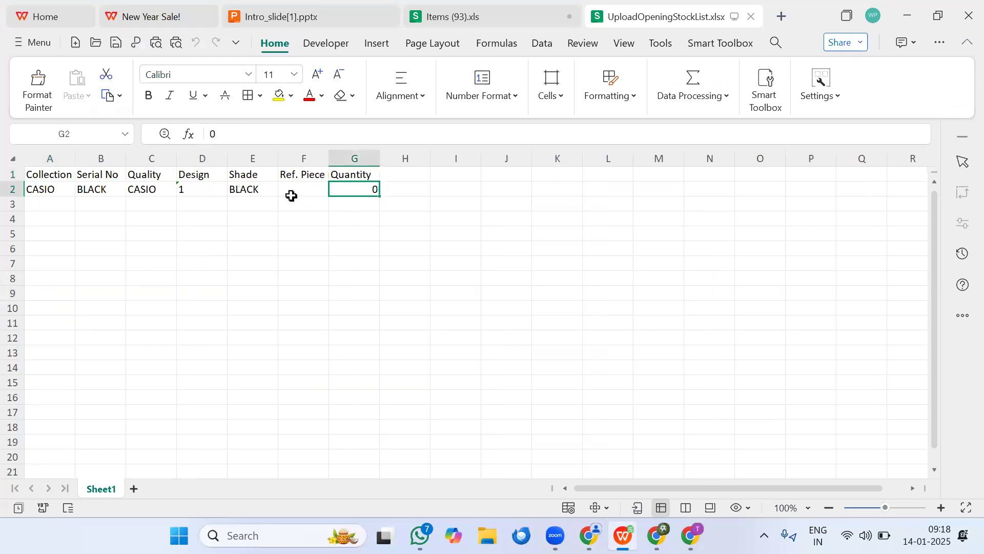
pyautogui.click(291, 194)
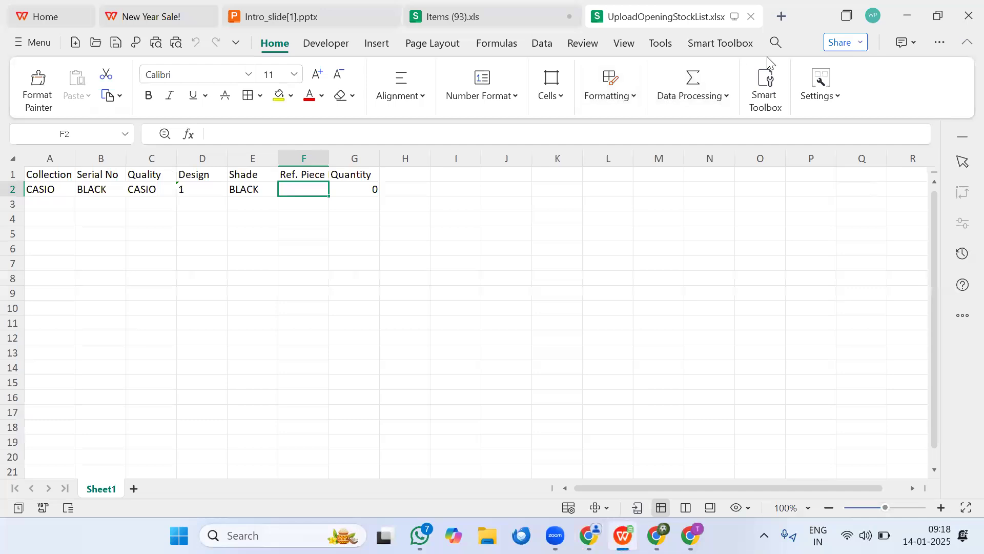
pyautogui.click(906, 15)
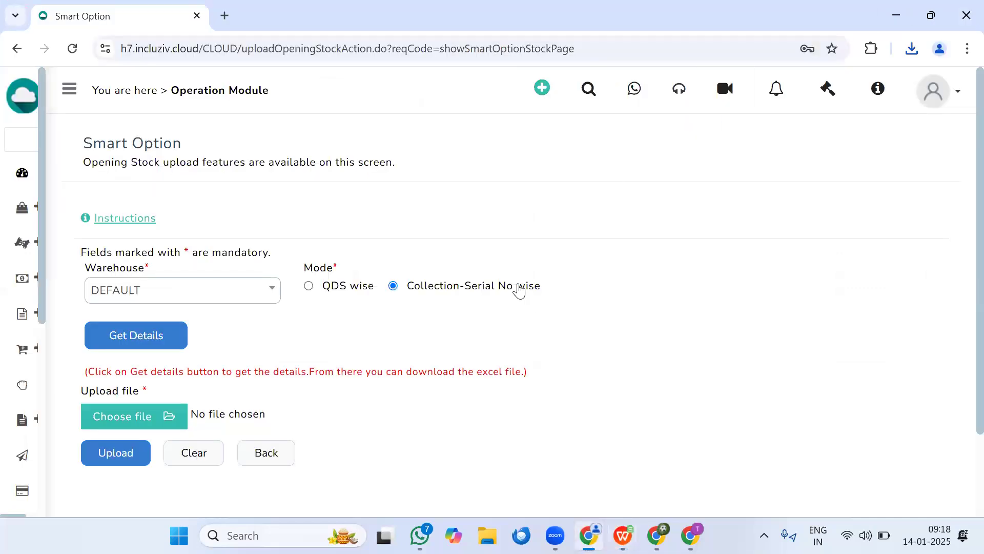
# - Go back and start adding opening stock for the DEFAULT warehouse in Collection-Serial No wise mode
pyautogui.click(255, 450)
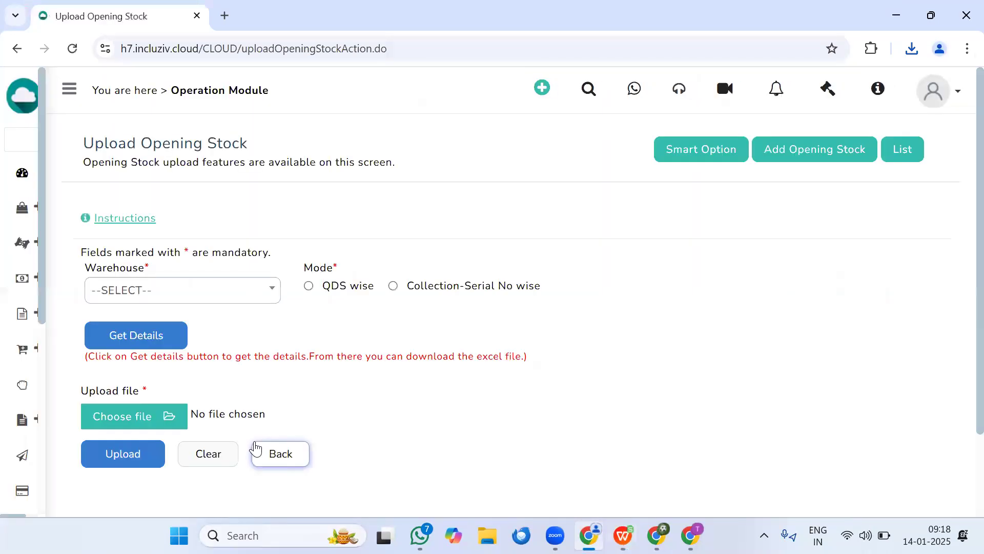
pyautogui.click(840, 154)
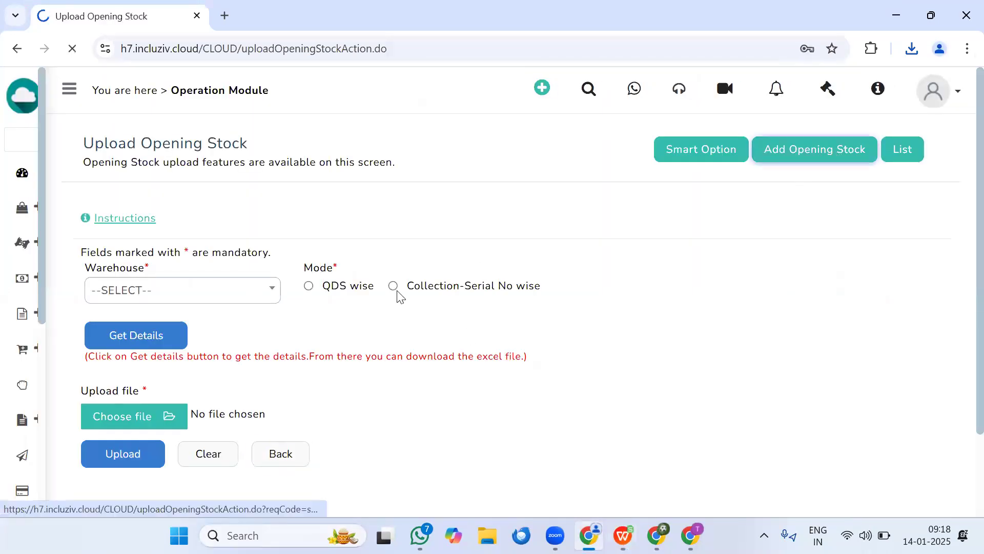
pyautogui.click(198, 288)
pyautogui.click(192, 366)
pyautogui.click(182, 341)
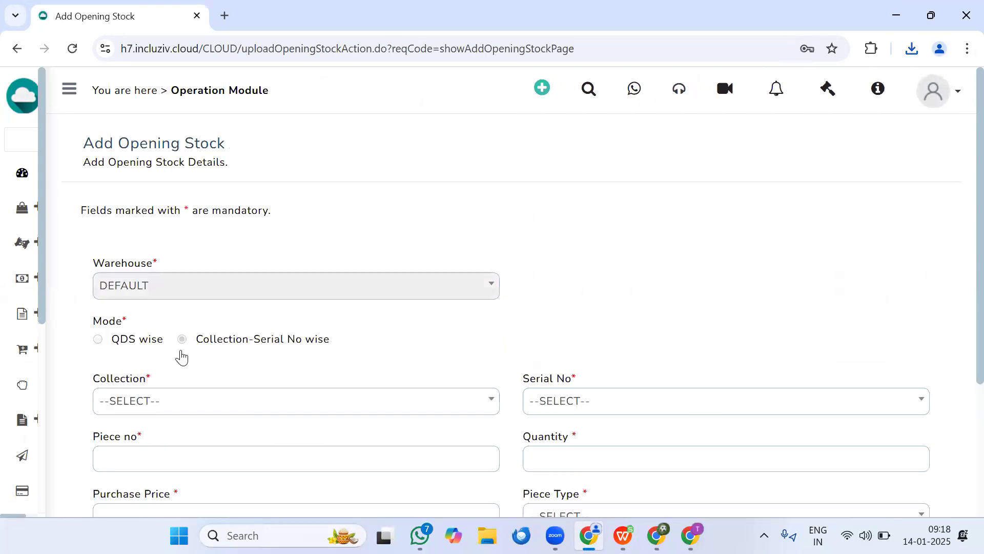
# - Choose the CASIO collection with serial number BLACK for the opening stock entry and examine the Piece Type options
pyautogui.click(185, 403)
pyautogui.write('CA')
pyautogui.click(180, 383)
pyautogui.click(309, 449)
pyautogui.scroll(-3, 633, 405)
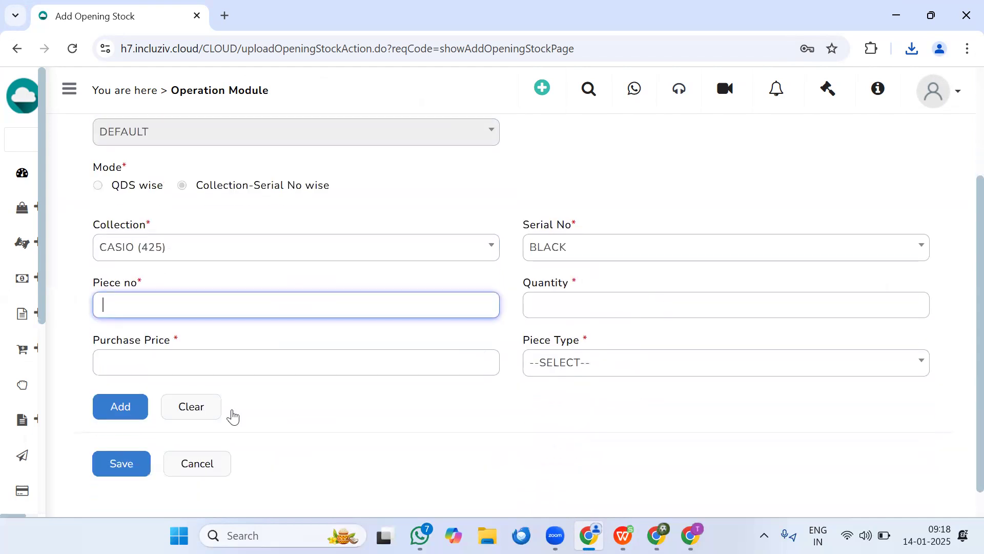
pyautogui.click(588, 359)
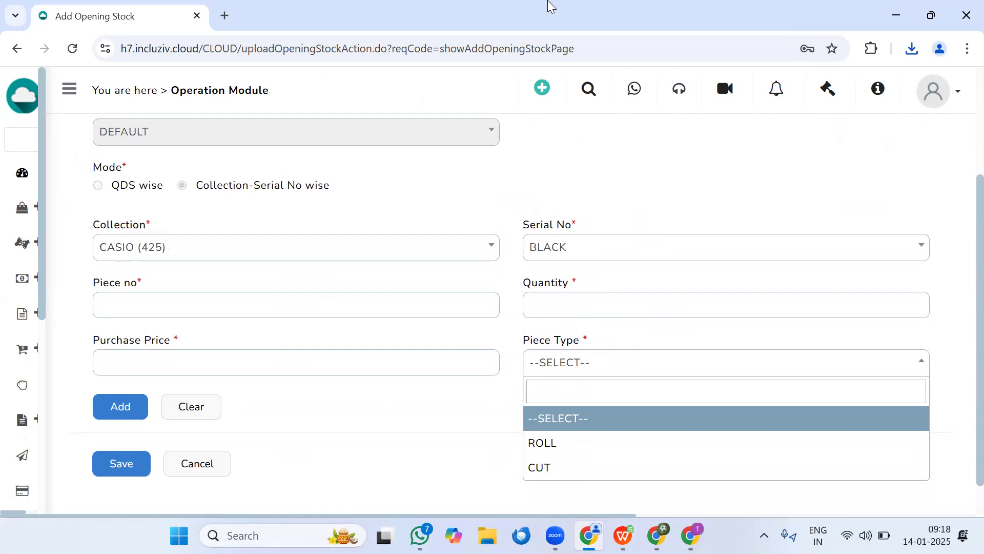
# - Go to Product Categories in Masters and start adding a new product category
pyautogui.moveTo(48, 481)
pyautogui.click(66, 446)
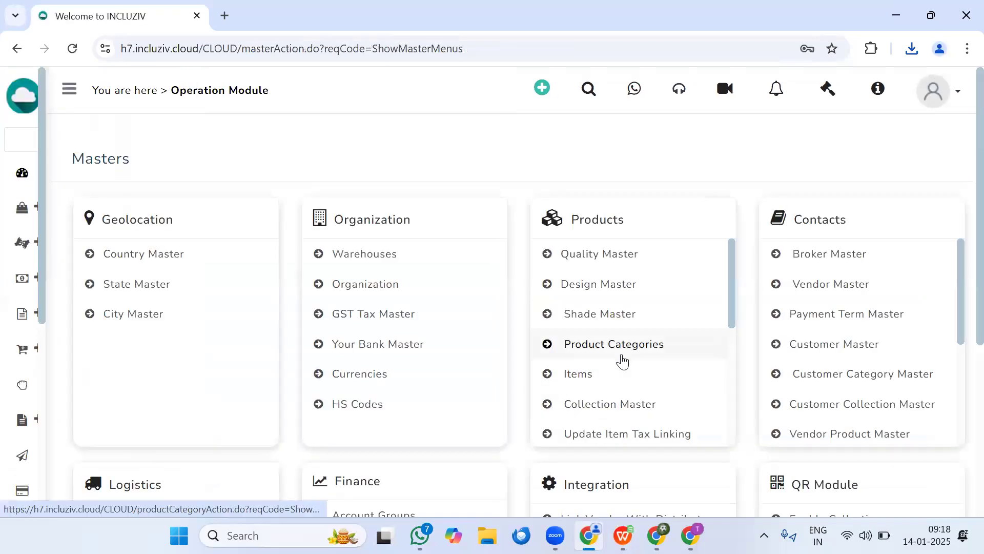
pyautogui.click(617, 346)
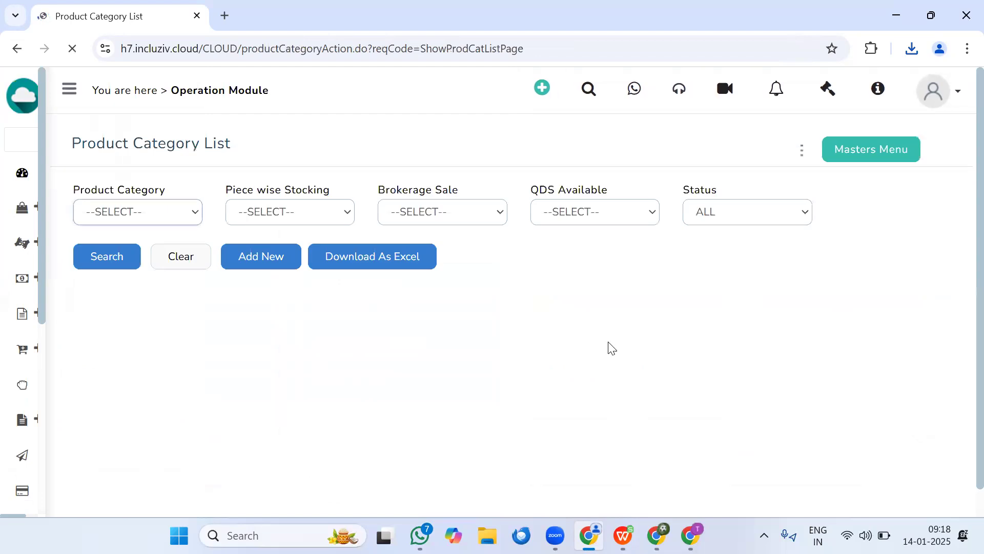
pyautogui.click(264, 253)
pyautogui.click(103, 219)
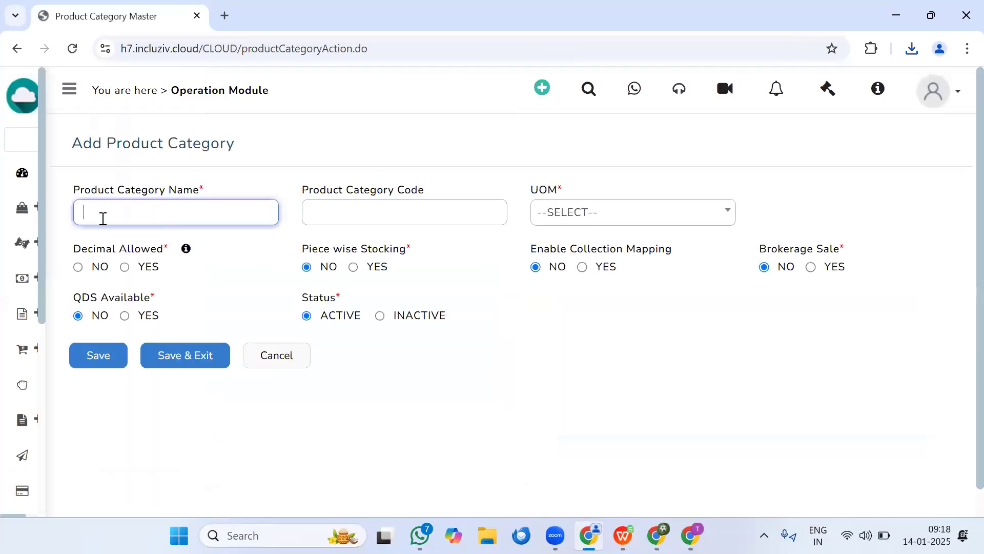
# - Review the available UOM options for the new product category and close the list without choosing one
pyautogui.click(598, 221)
pyautogui.scroll(-3, 584, 328)
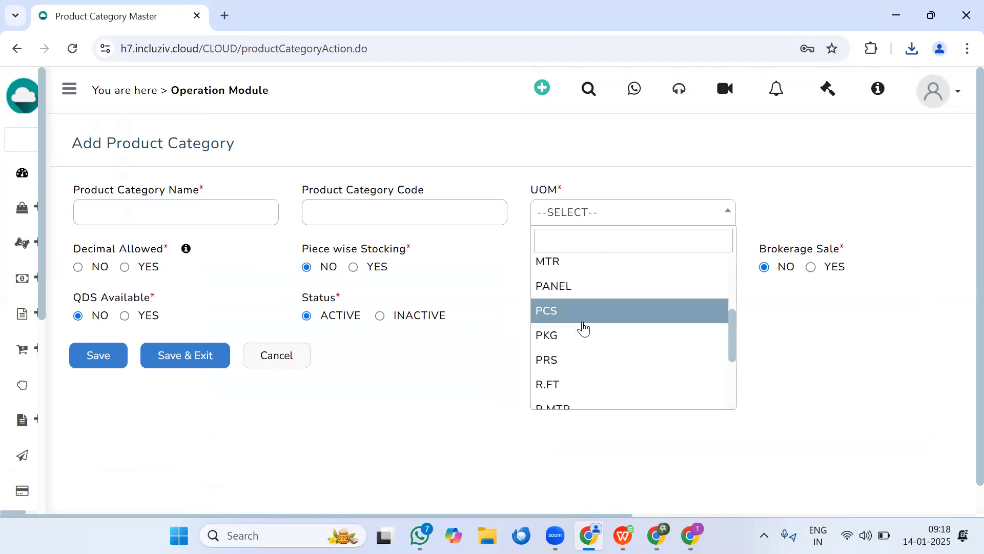
pyautogui.scroll(-3, 583, 328)
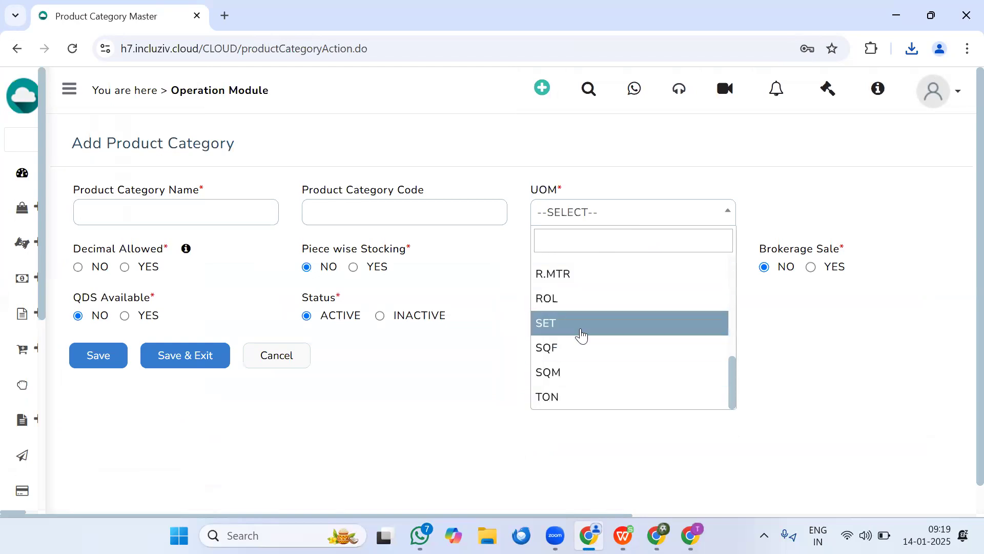
pyautogui.scroll(6, 582, 335)
pyautogui.click(544, 158)
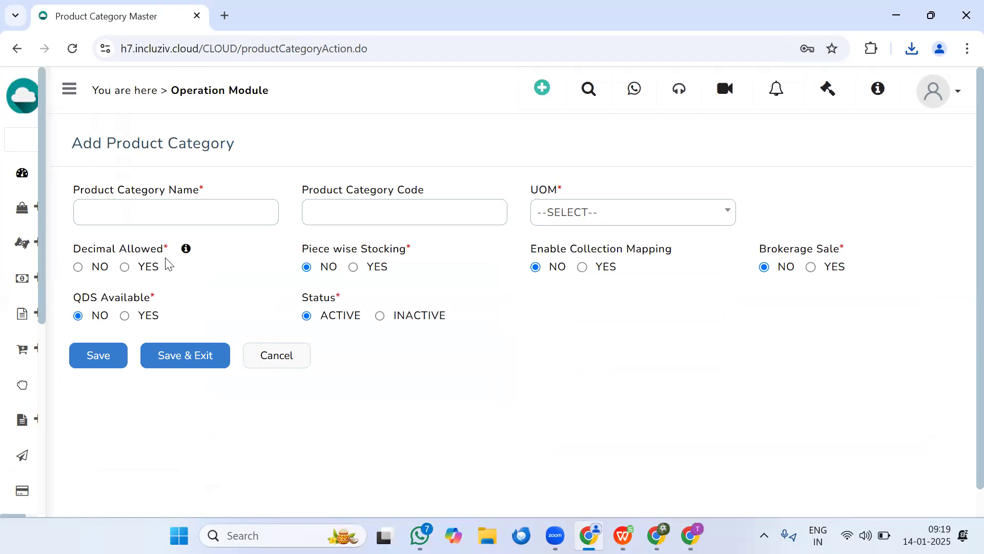
# - Set Decimal Allowed to YES for the new product category
pyautogui.moveTo(82, 252); pyautogui.dragTo(141, 257)
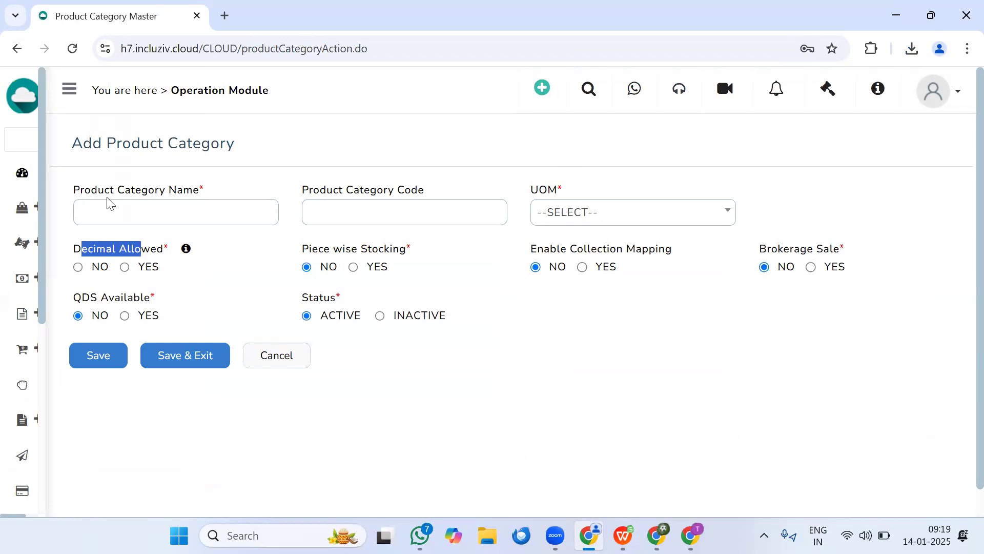
pyautogui.click(79, 268)
pyautogui.click(125, 267)
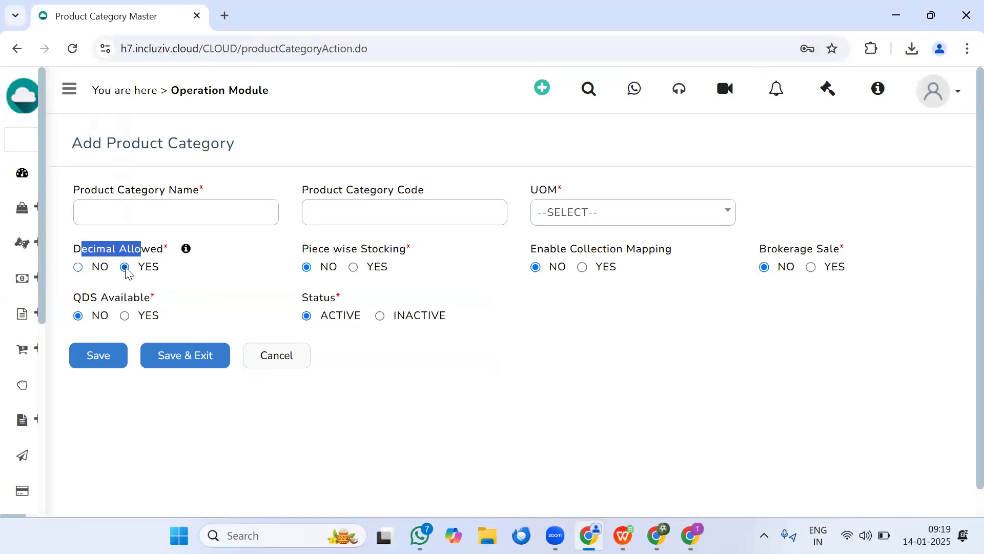